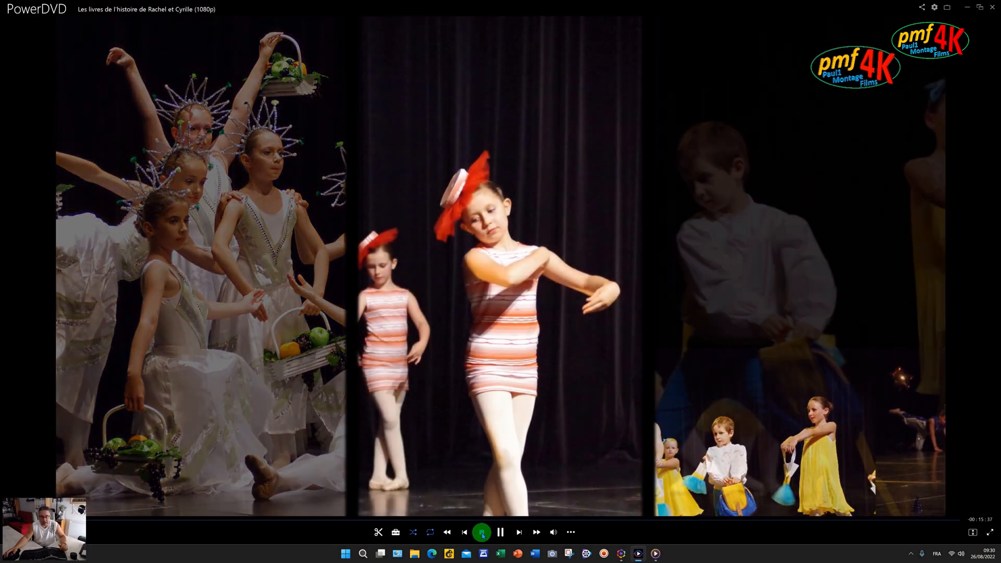
- Skip the family slideshow video to near its end in PowerDVD, then close the player
click(482, 533)
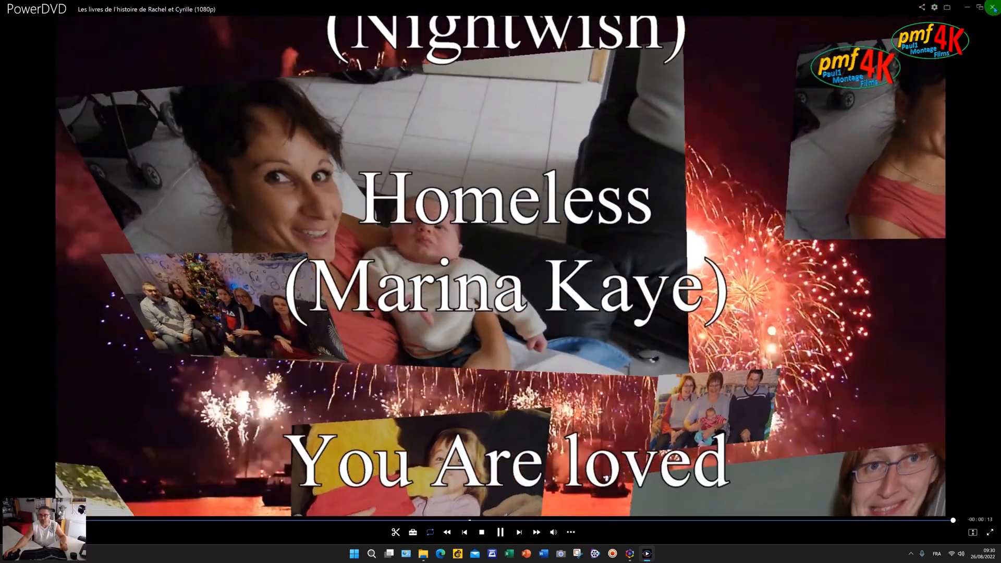
click(992, 7)
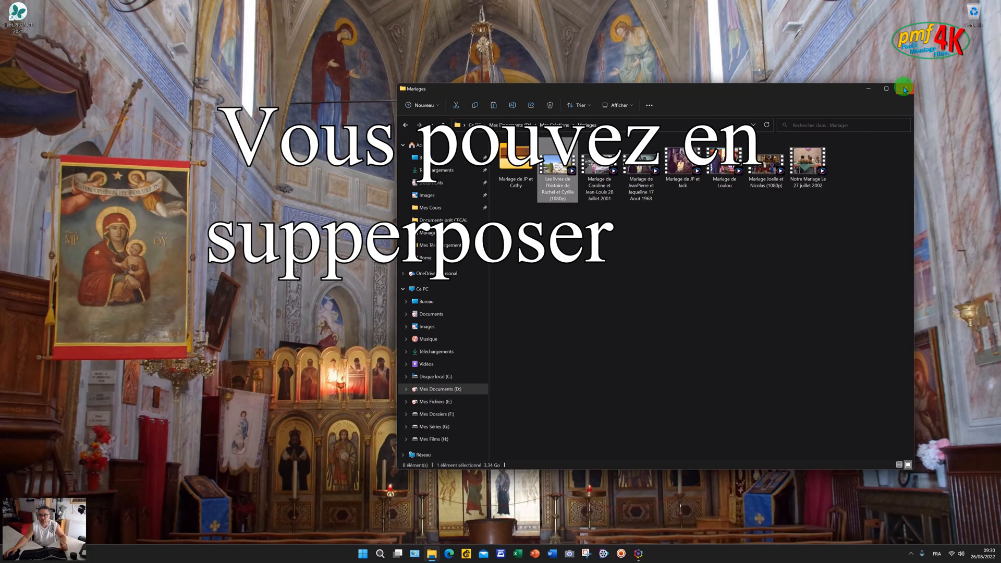
- Close the Mariages folder window in File Explorer
click(905, 89)
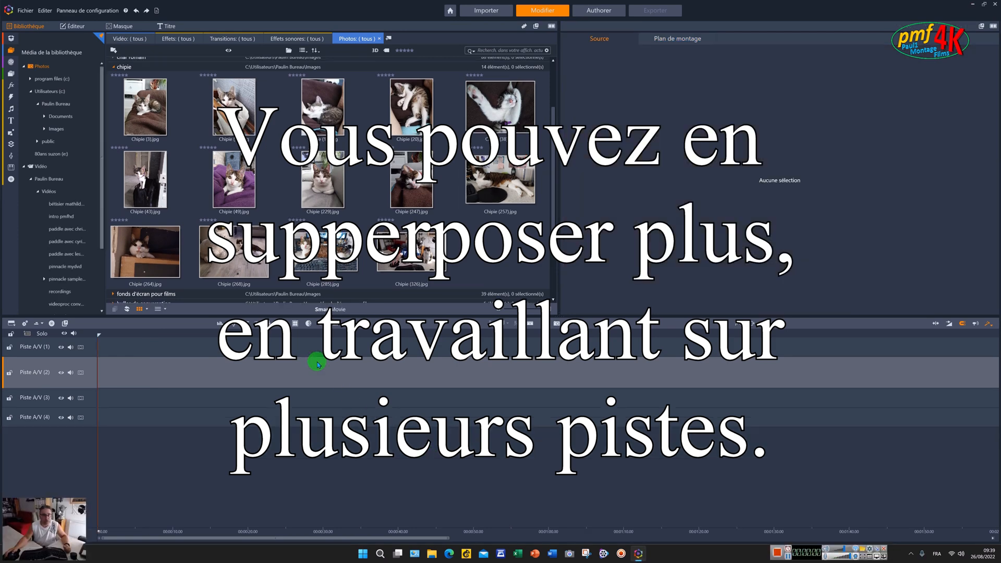
- From the Multi-couches Mix 2 templates, drag 'Fondu en entrée à 3 barres' onto Piste A/V (2)
click(9, 135)
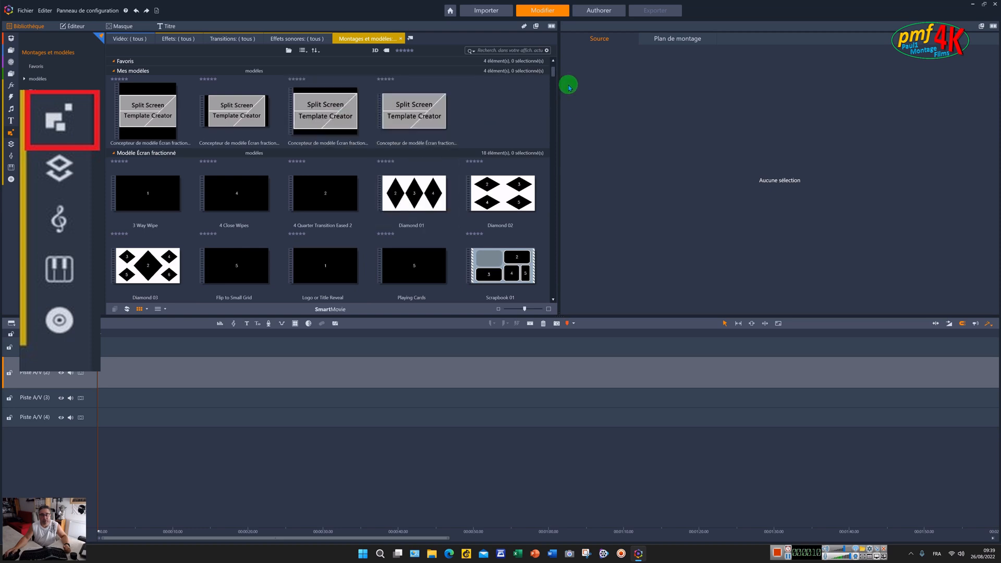
scroll(554, 70, up, 2)
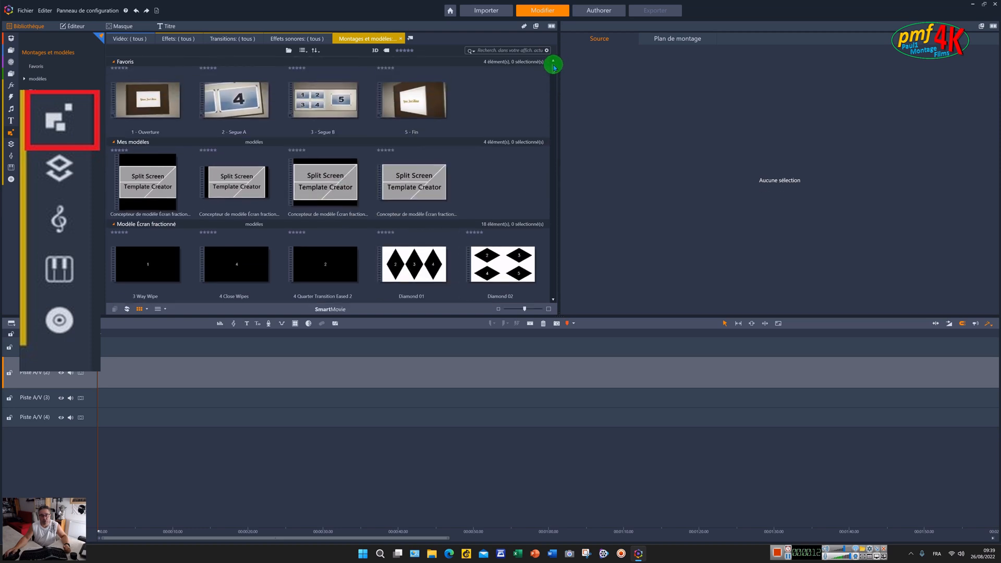
drag(553, 67, 552, 108)
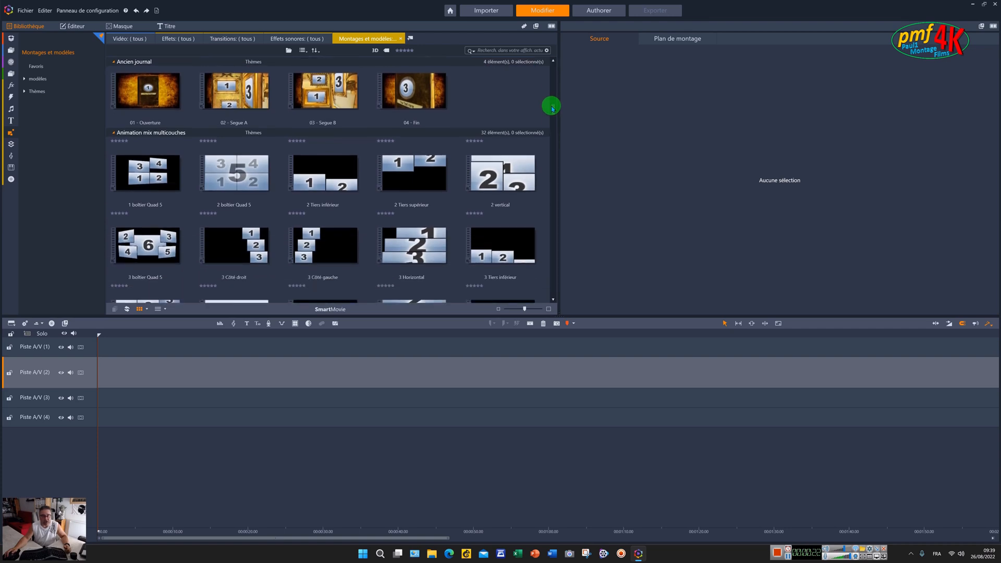
drag(553, 108, 553, 109)
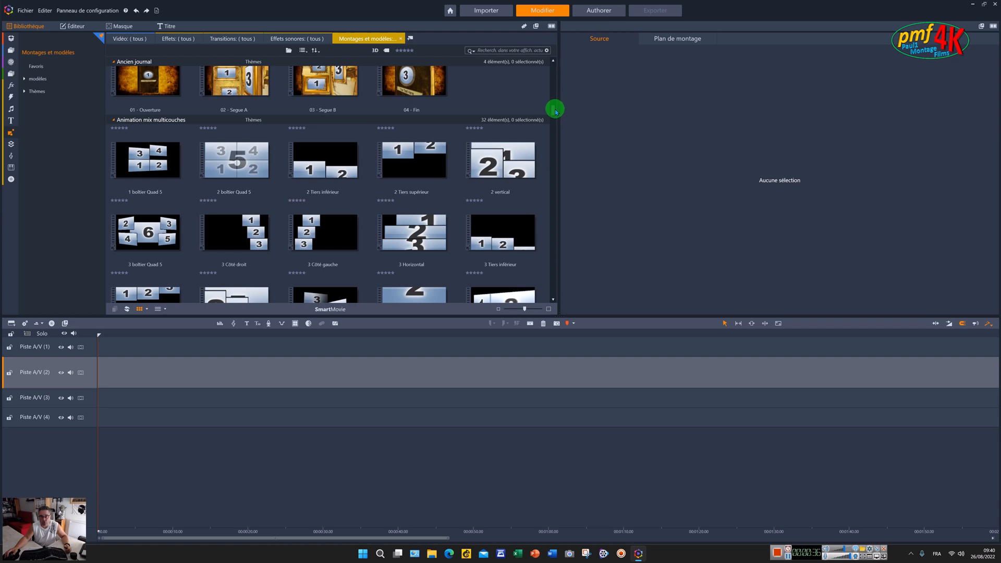
drag(553, 113, 550, 176)
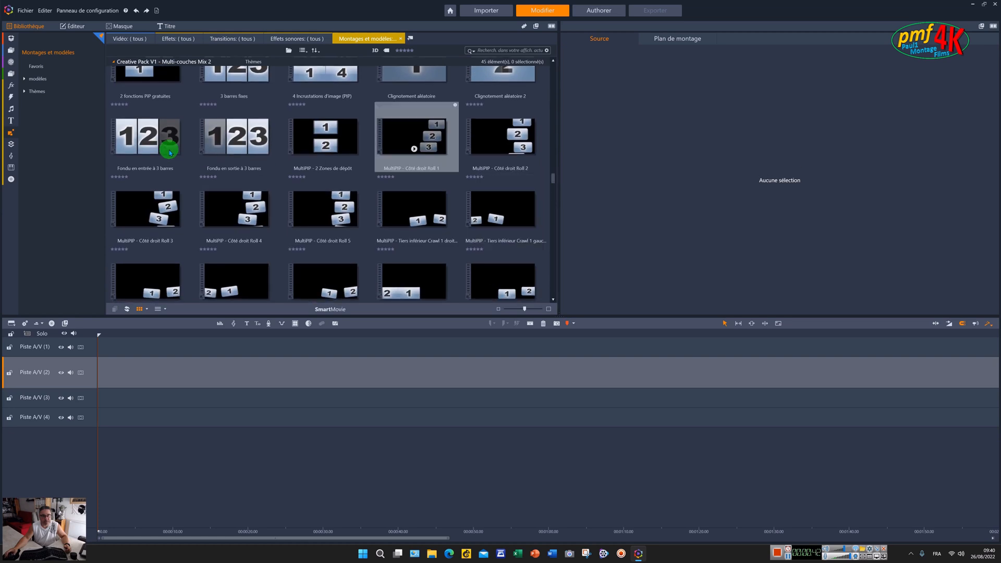
drag(136, 138, 127, 375)
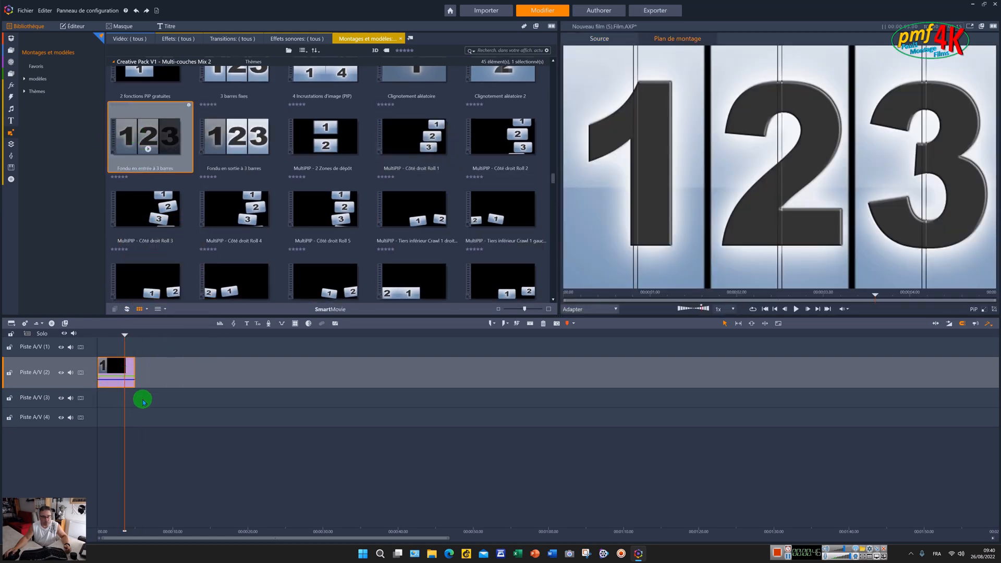
- Put Chipie (3), Chipie (13) and Chipie (17) into the montage's three slots and confirm
drag(449, 538, 186, 541)
click(161, 369)
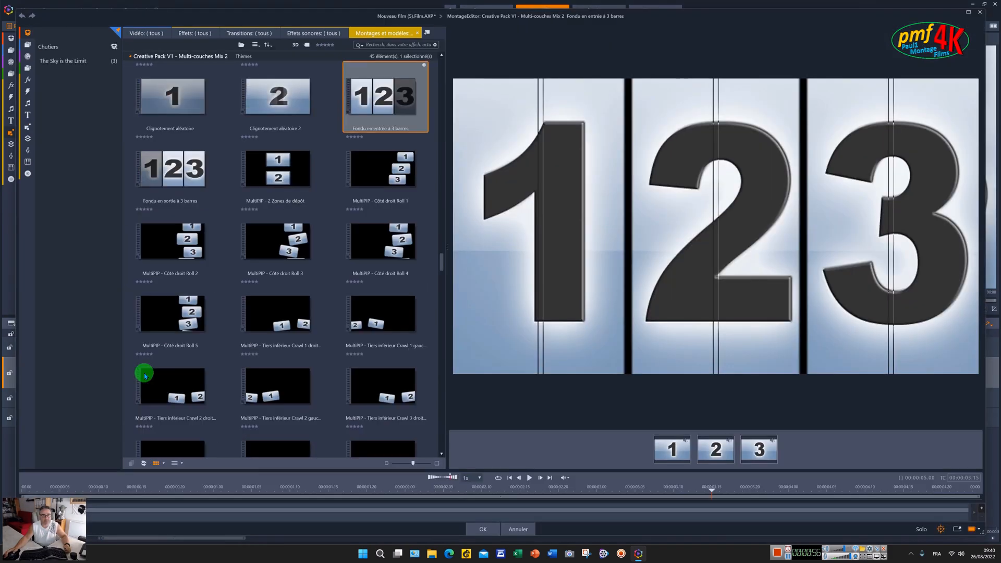
click(28, 44)
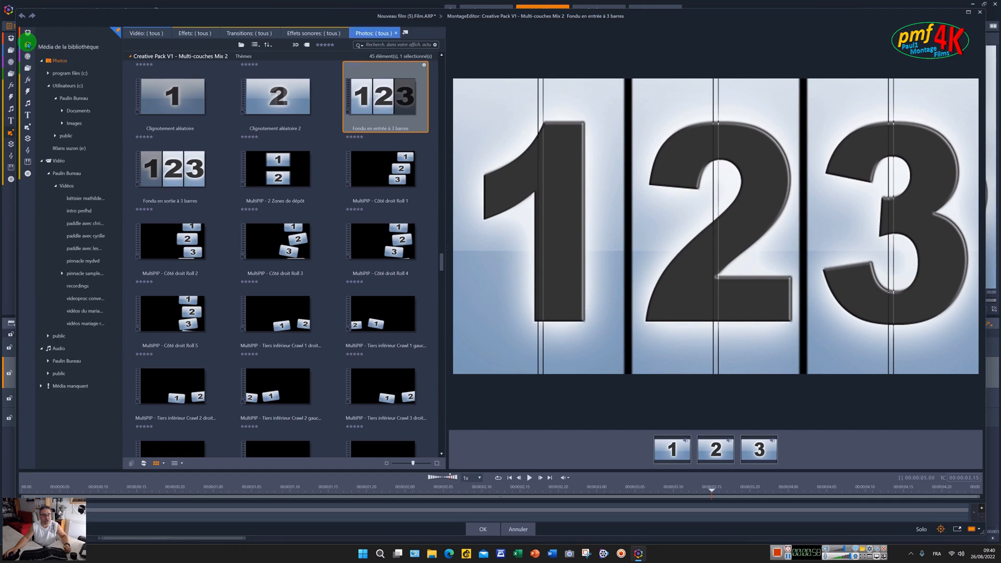
click(55, 67)
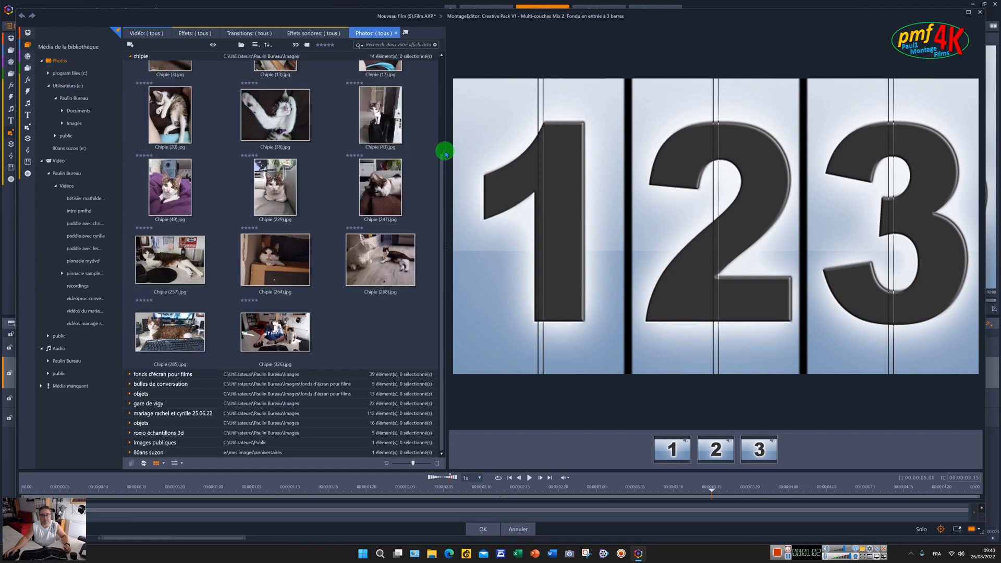
drag(444, 156, 438, 121)
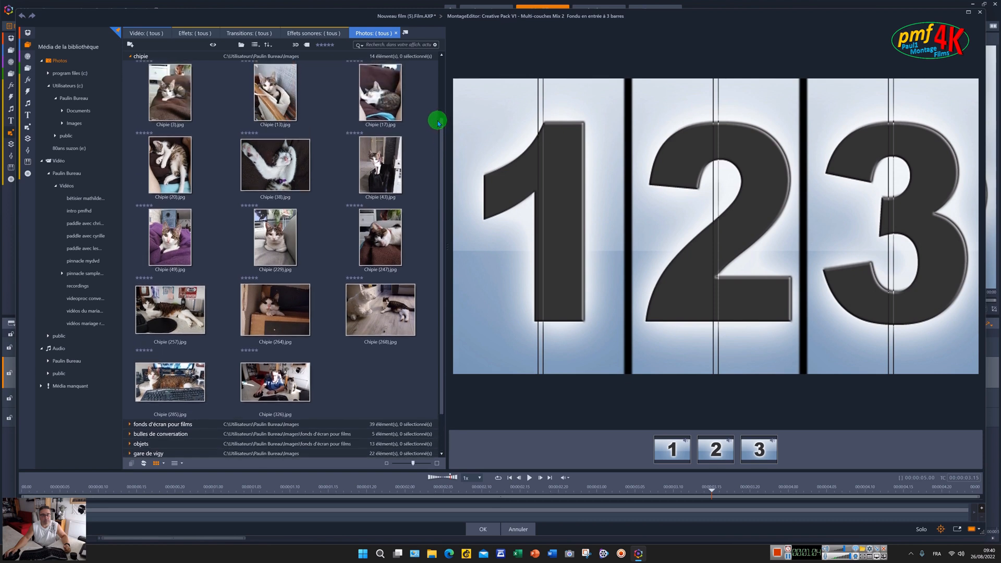
drag(162, 83, 667, 449)
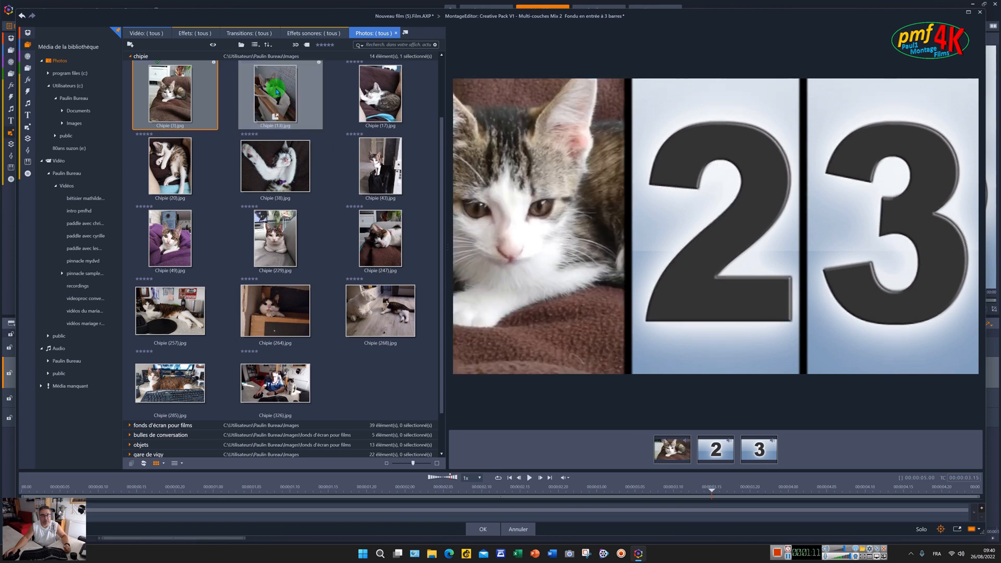
drag(277, 91, 708, 448)
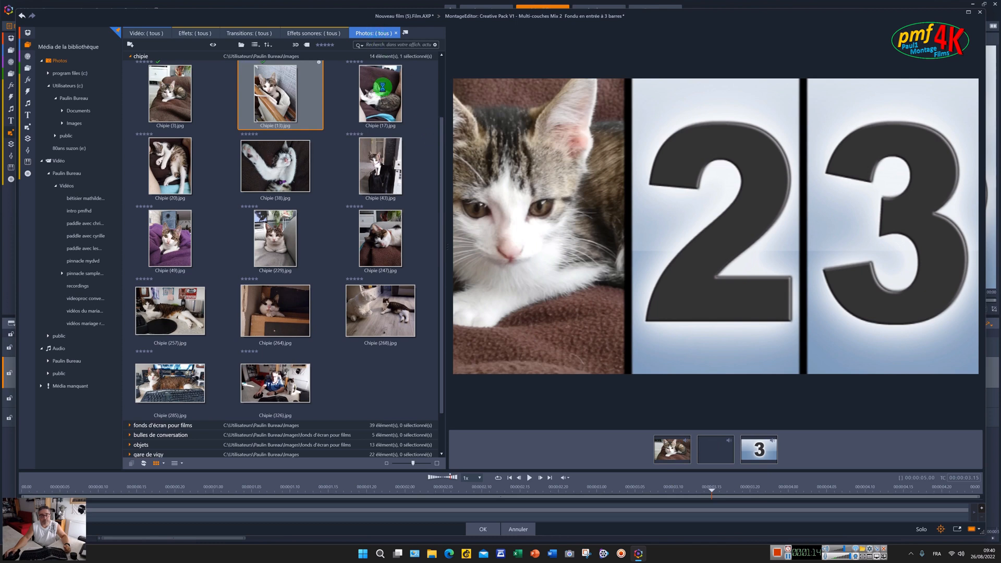
drag(384, 89, 751, 452)
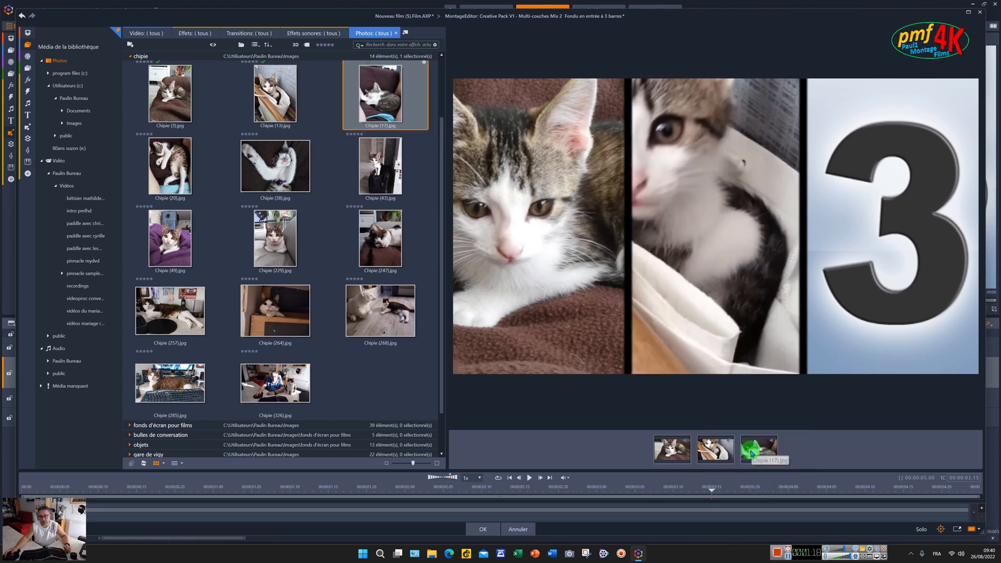
click(493, 531)
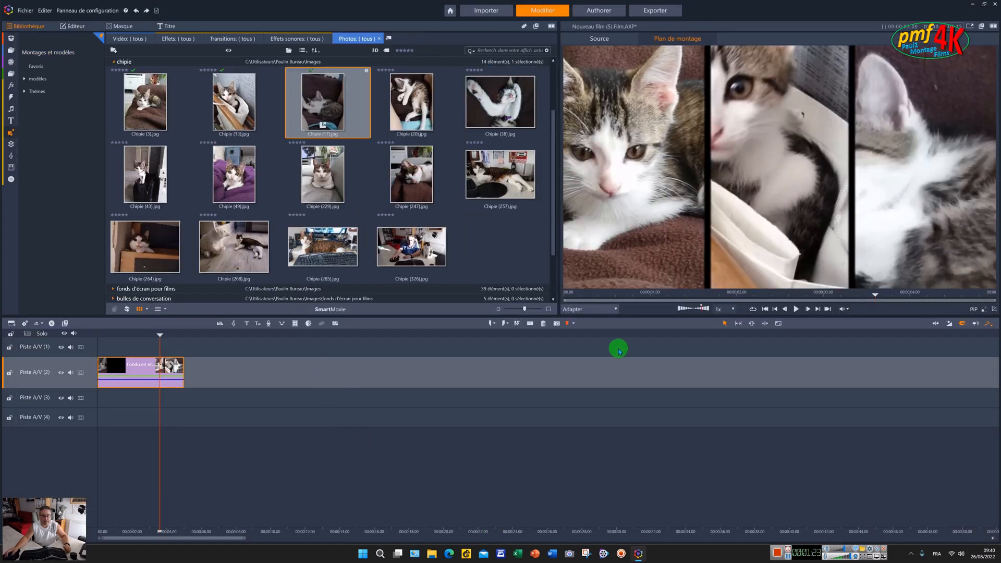
- Play the cat montage from the start in the preview, then rewind to the beginning
click(775, 309)
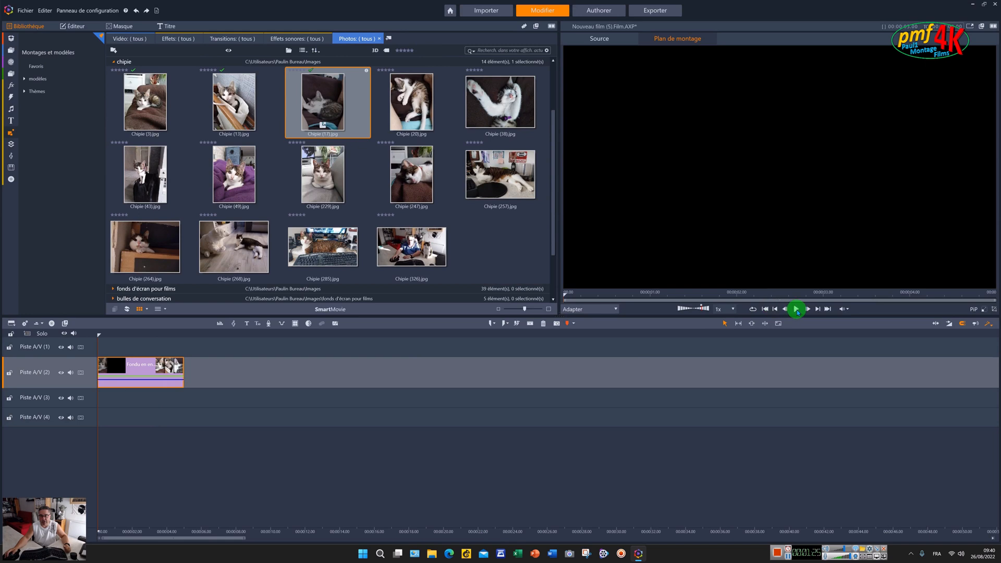
click(797, 310)
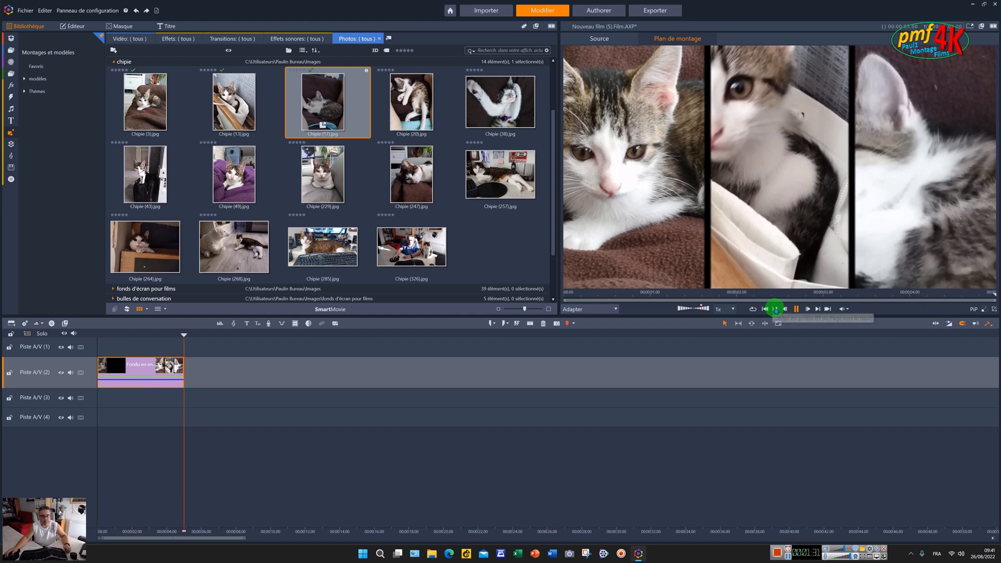
click(776, 309)
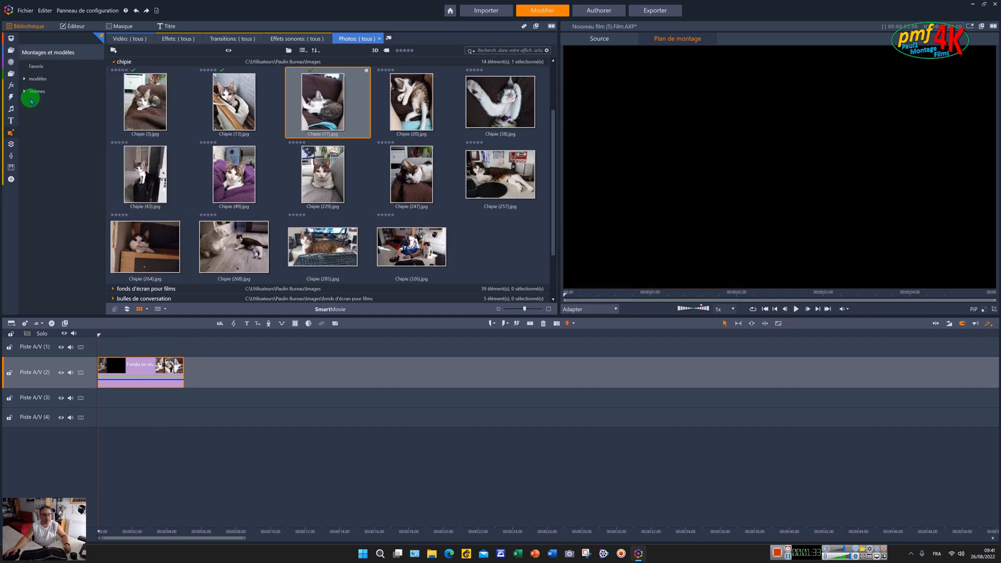
- Reopen Montages et modèles and scroll down to the Multi-couches Mix 2 themes
click(10, 134)
scroll(308, 208, down, 5)
scroll(309, 207, down, 10)
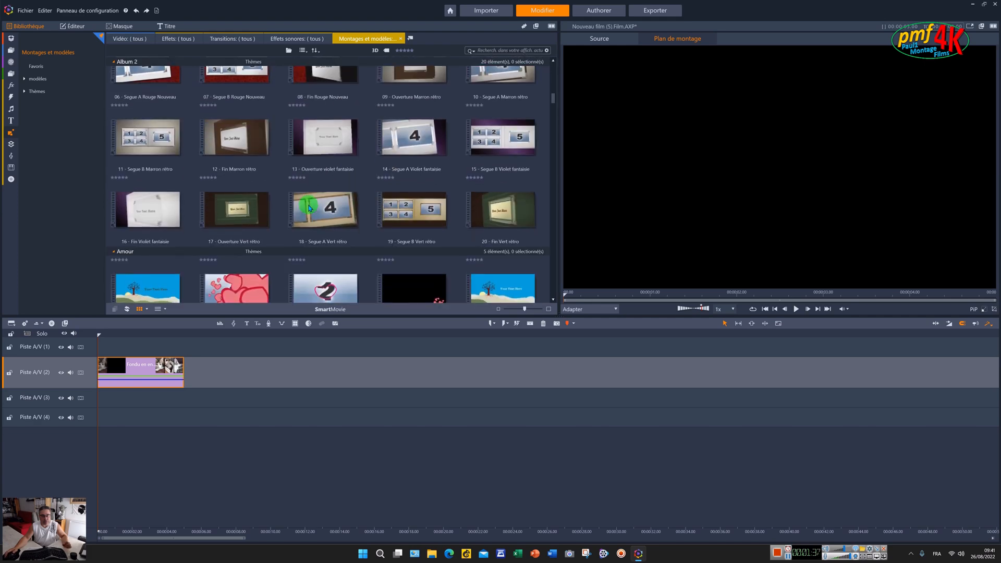
scroll(309, 208, down, 10)
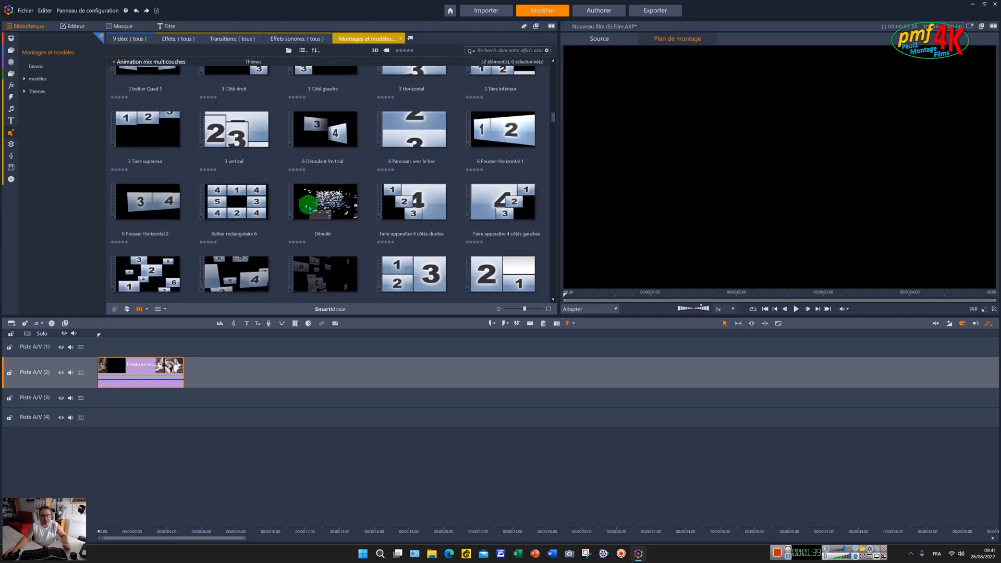
scroll(309, 207, down, 10)
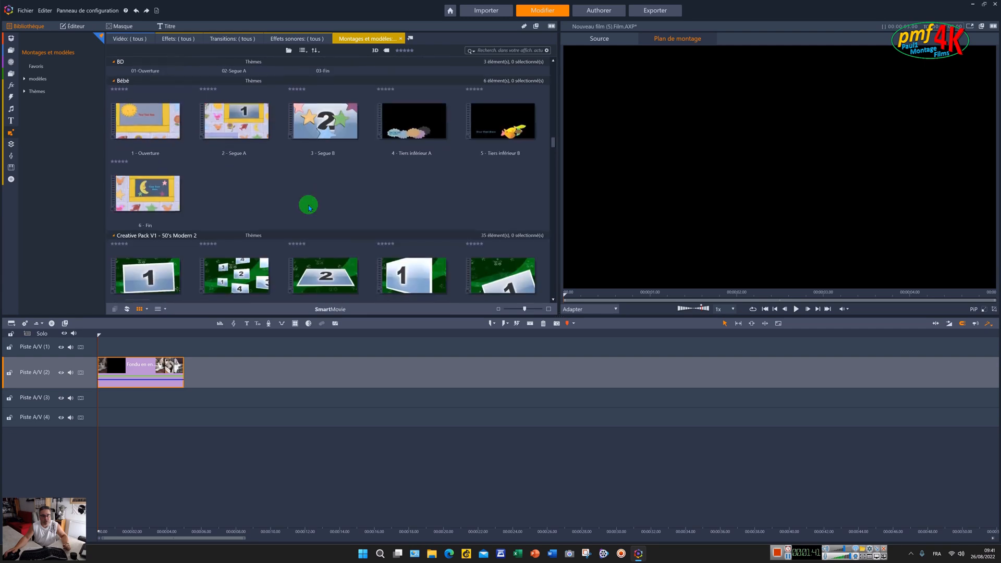
scroll(309, 208, down, 10)
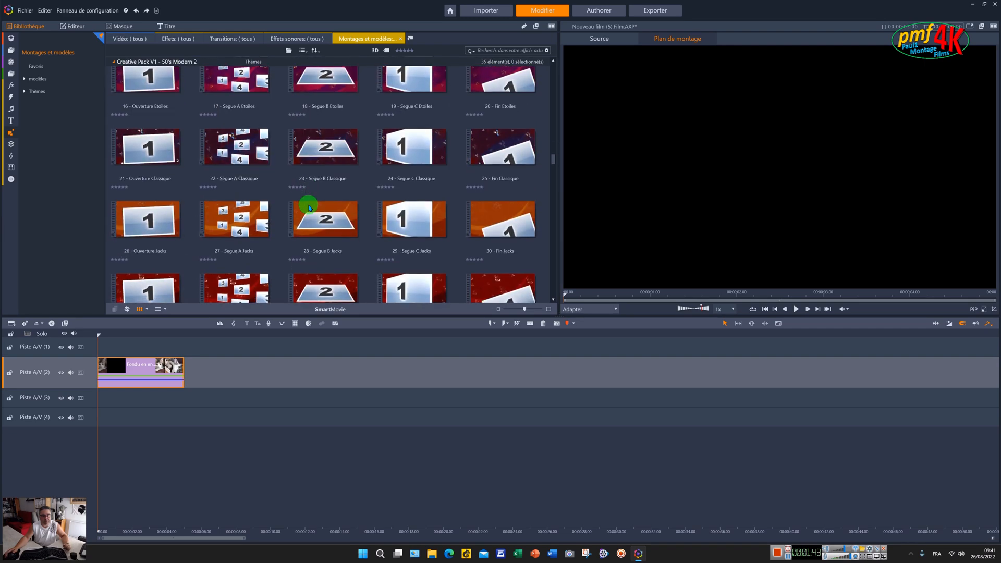
scroll(309, 208, down, 5)
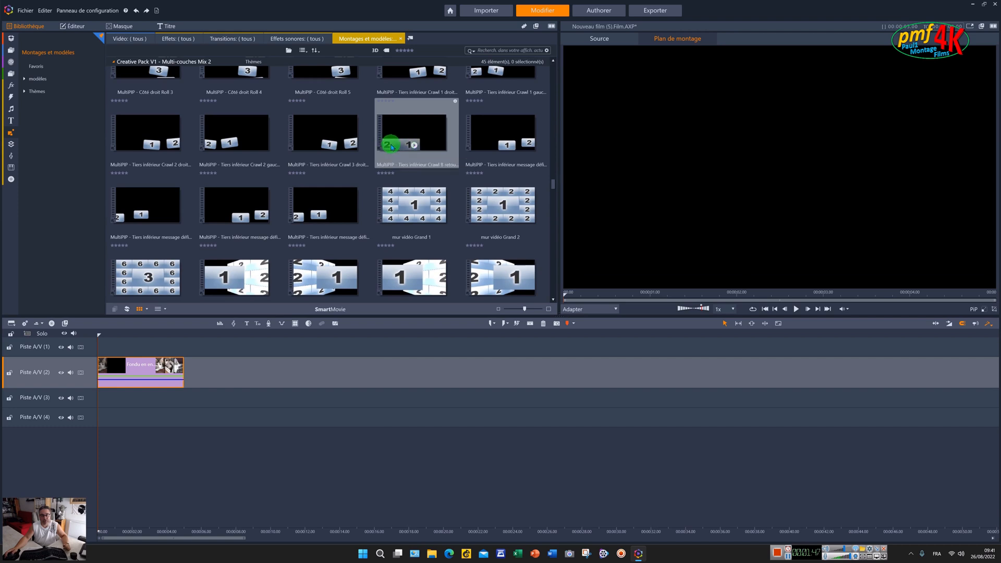
- Preview the Crawl 8 retour, Crawl 2 gauche and Côté droit Roll 4 montage models
click(415, 147)
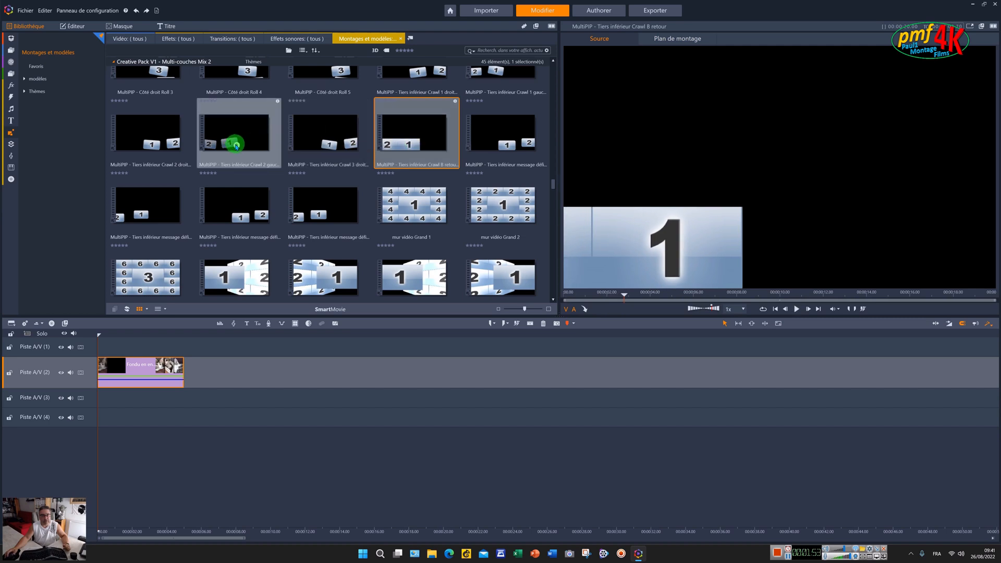
click(235, 146)
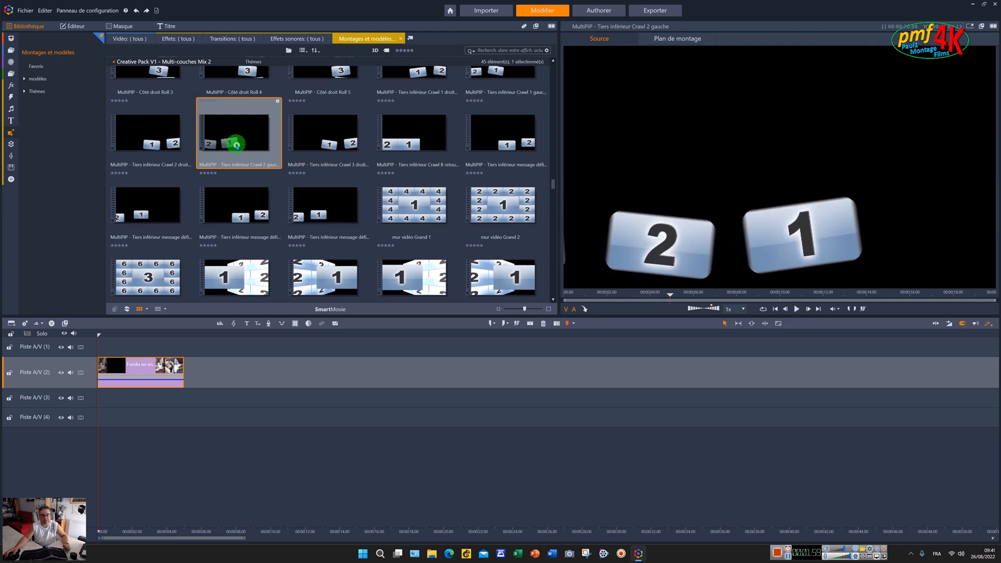
scroll(259, 146, up, 3)
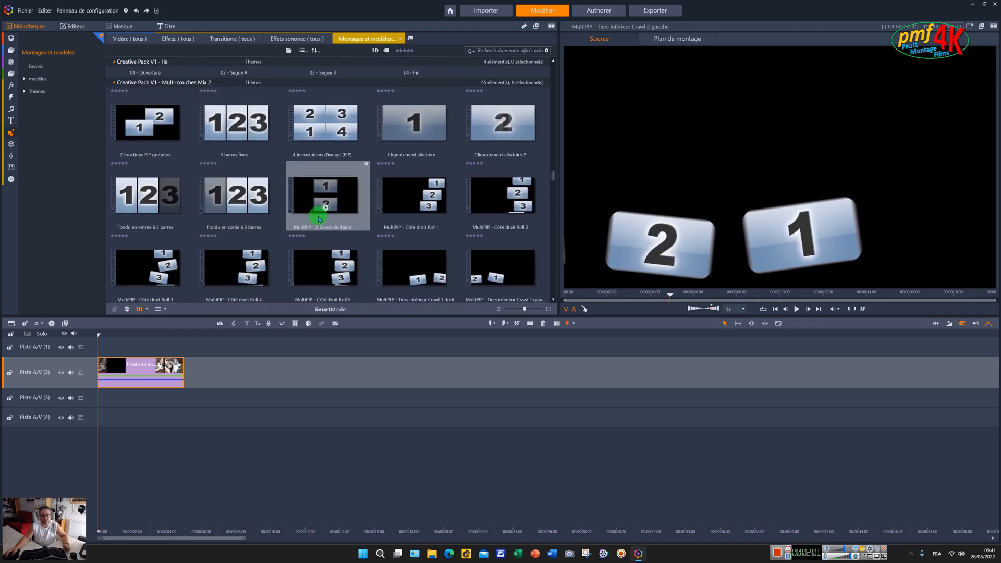
click(236, 281)
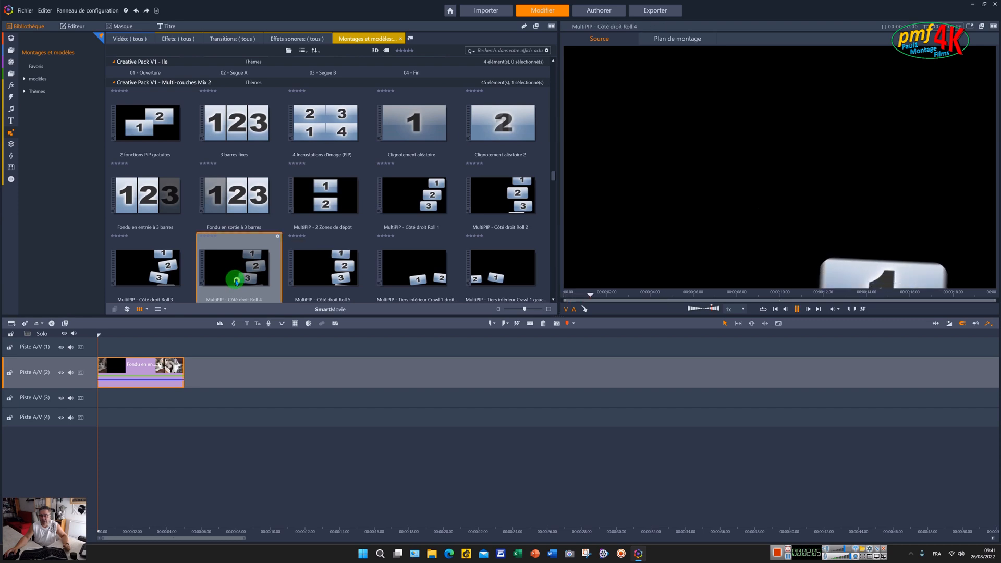
drag(225, 307, 801, 303)
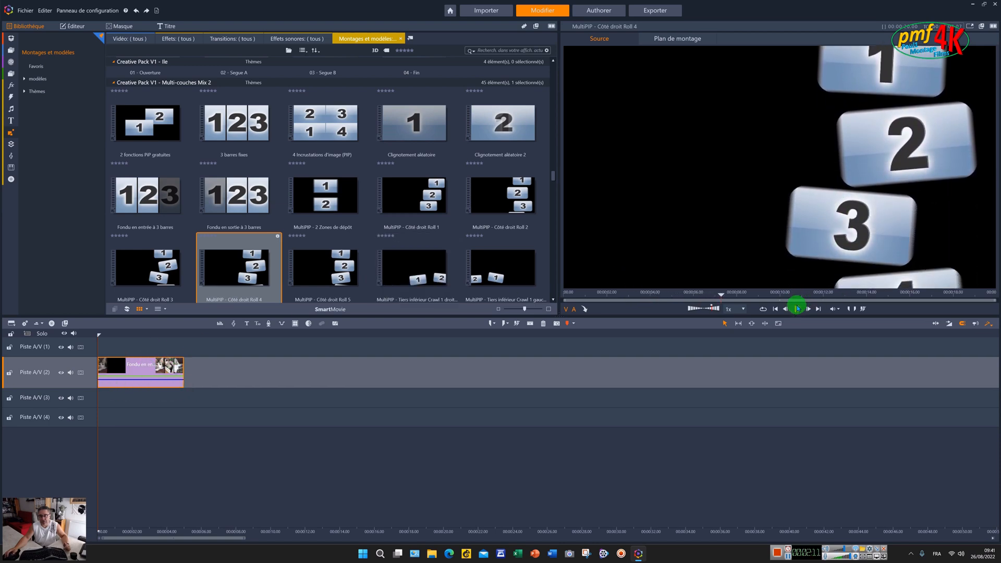
click(796, 309)
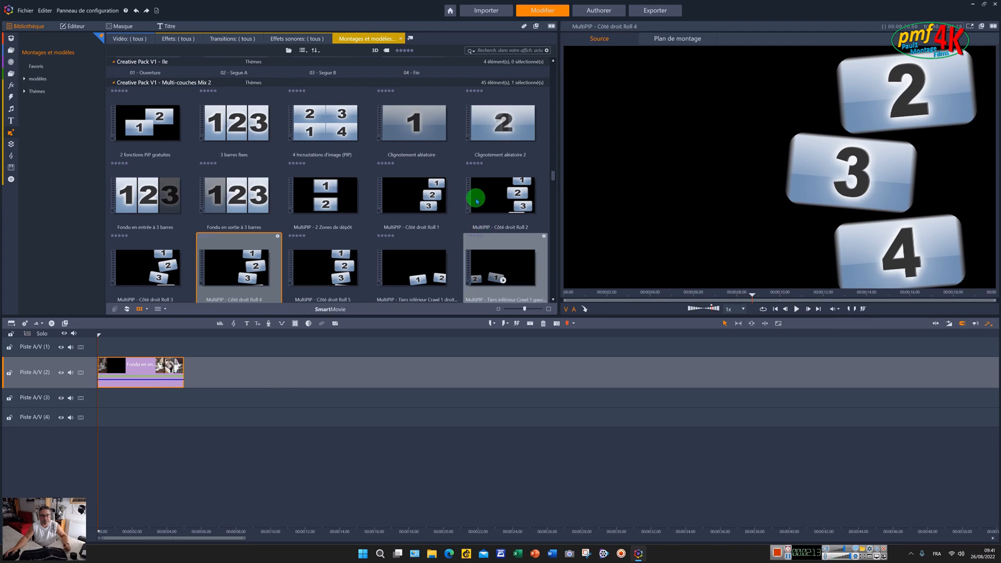
- Drag the Crawl 2 gauche montage onto Piste A/V (3) and open it for editing
scroll(511, 204, down, 4)
drag(279, 216, 105, 399)
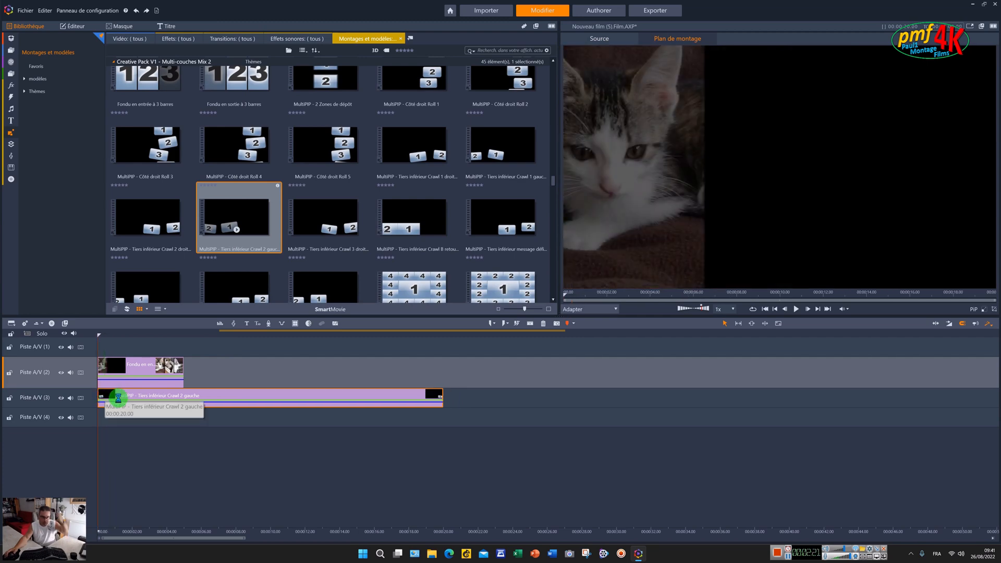
double_click(118, 397)
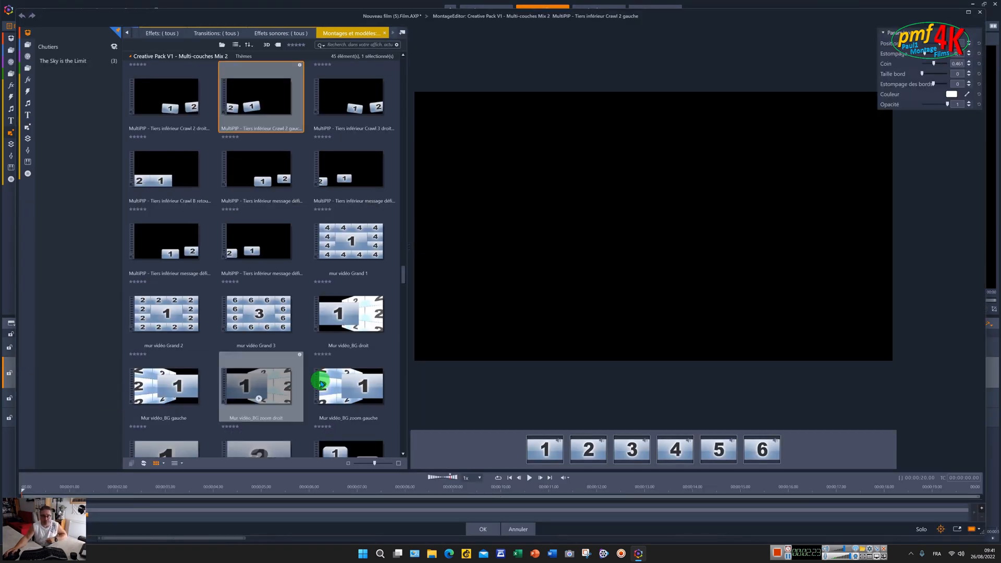
- Fill the slots with Chipie (20), (38), (43), (49), (229) and (247), then confirm
click(29, 46)
click(82, 88)
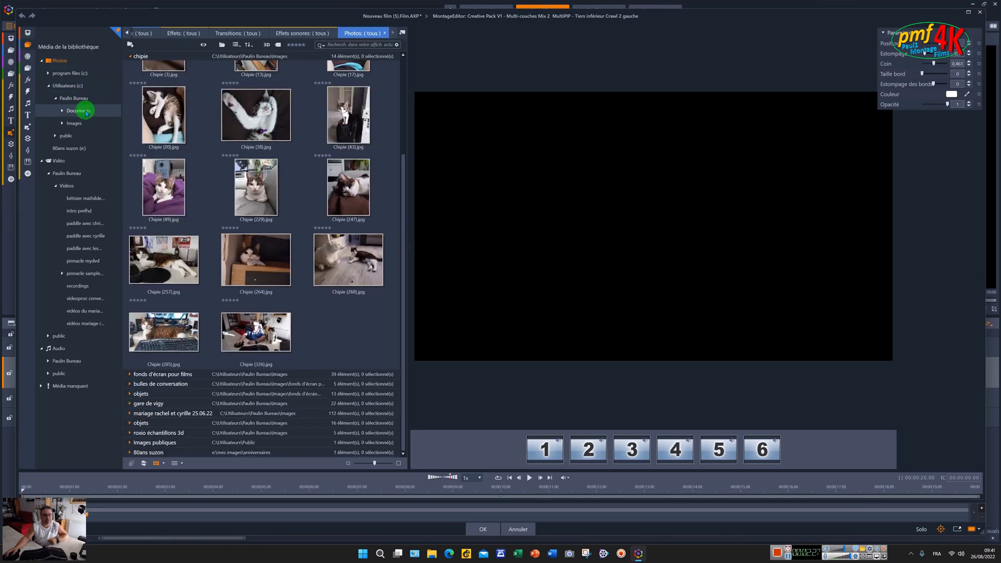
scroll(226, 179, up, 3)
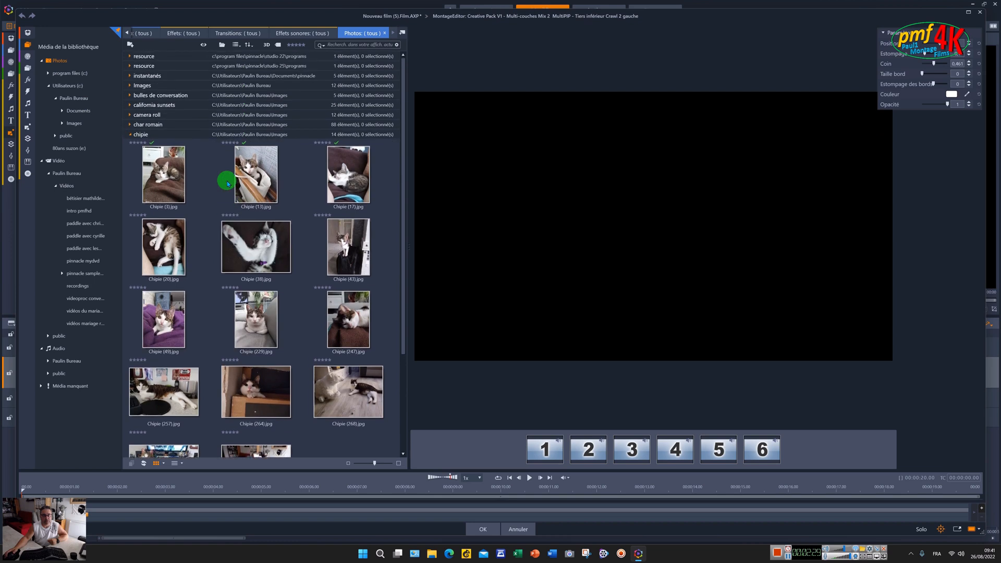
drag(166, 240, 543, 452)
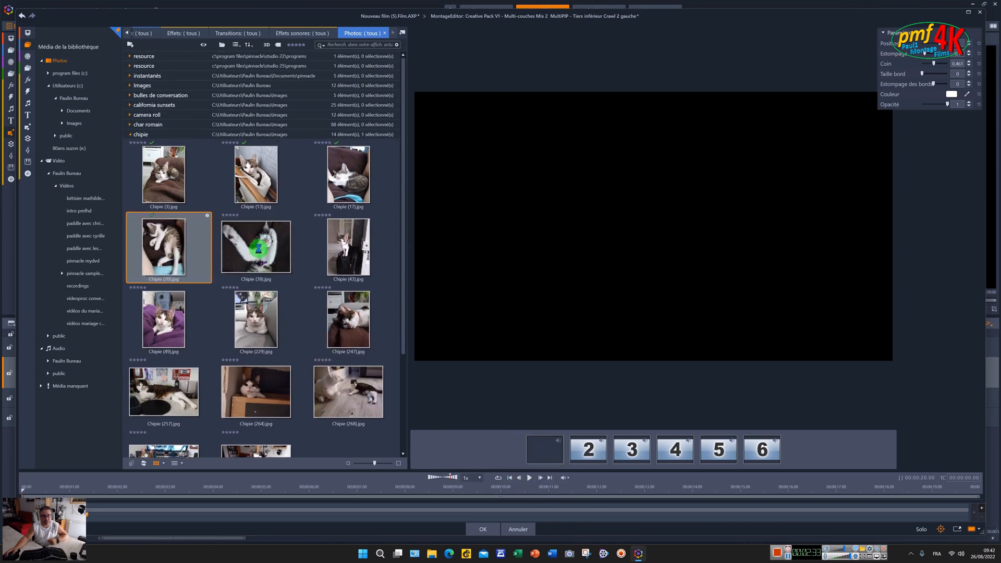
drag(259, 252, 580, 453)
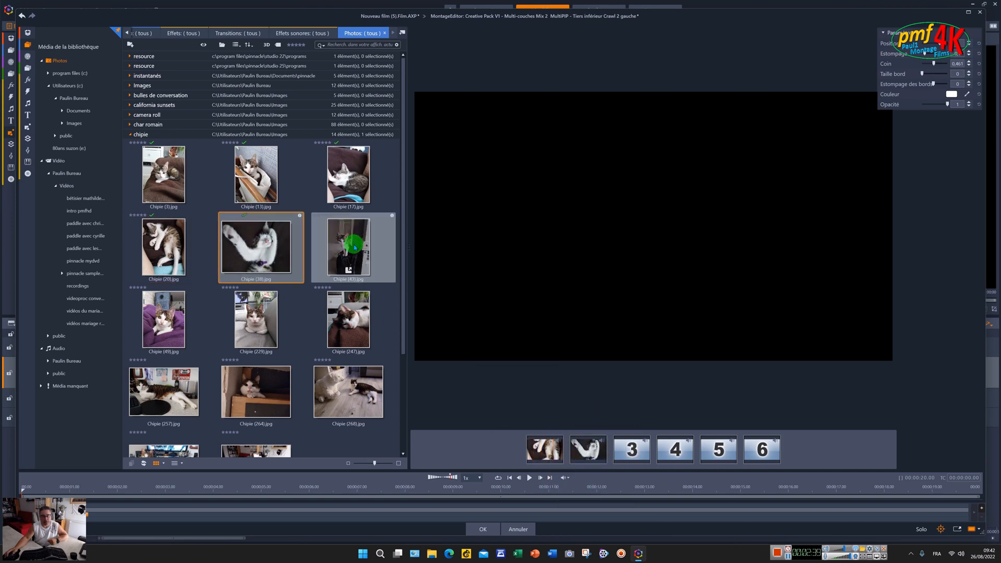
drag(355, 247, 633, 459)
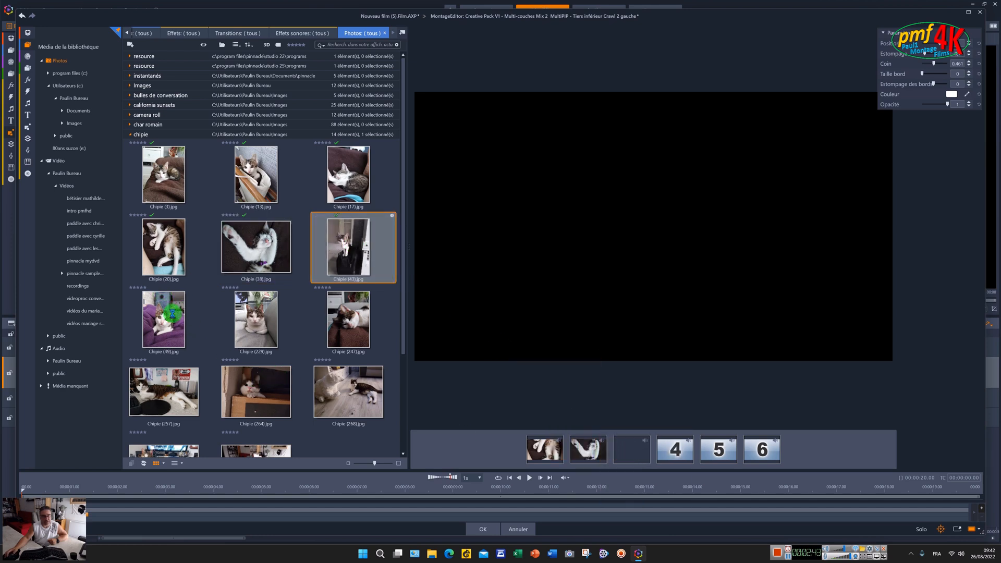
drag(166, 318, 677, 452)
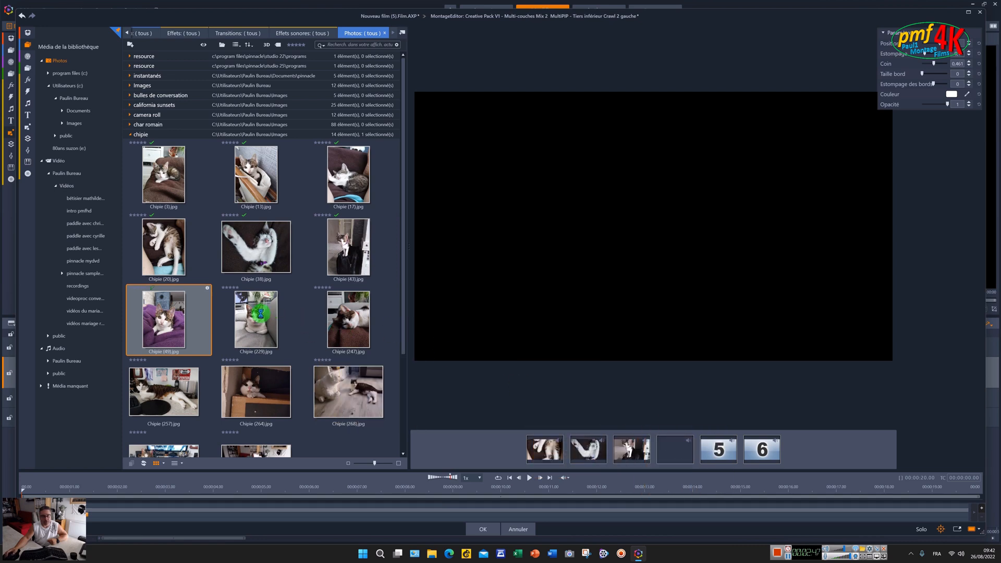
drag(261, 313, 716, 446)
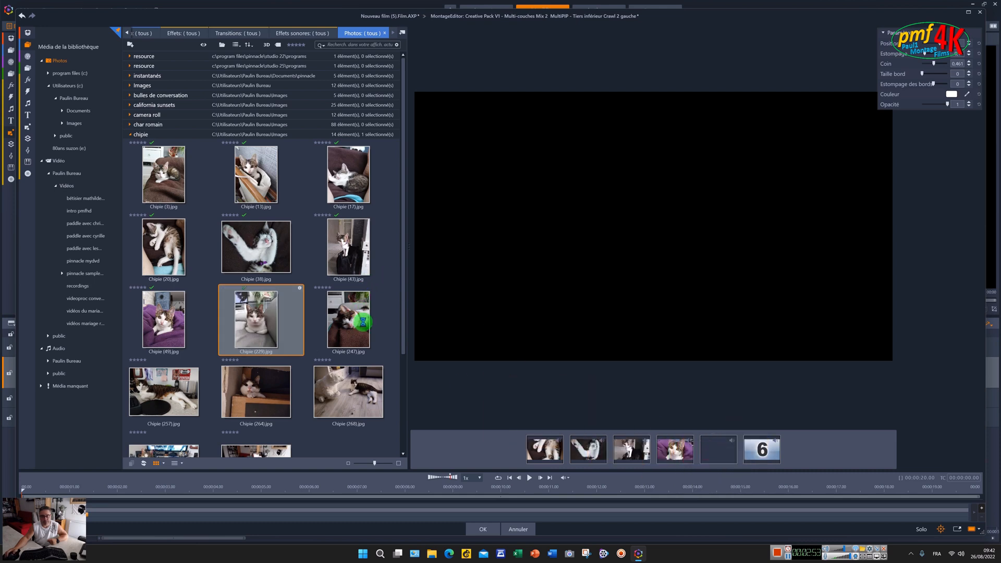
drag(363, 322, 767, 450)
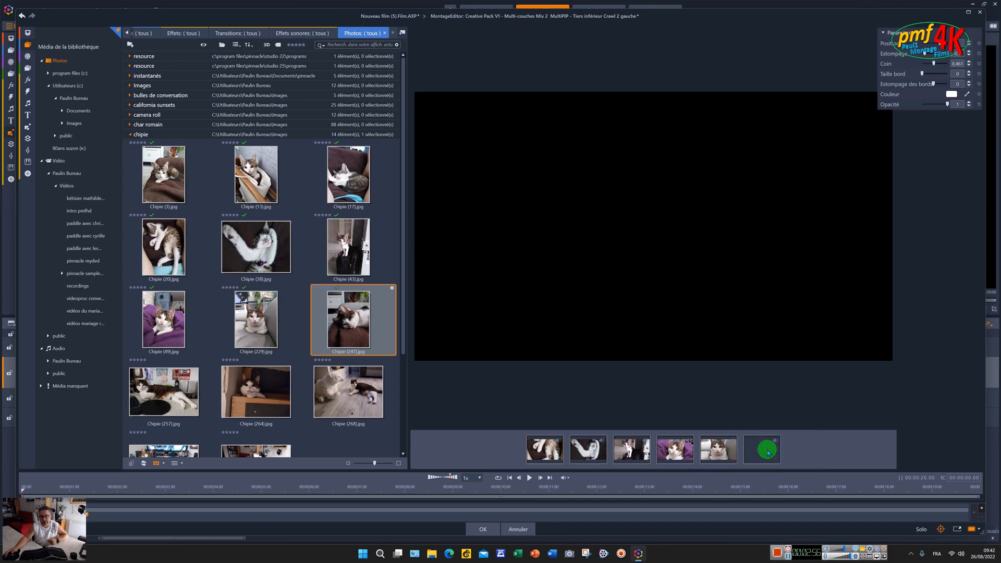
click(494, 530)
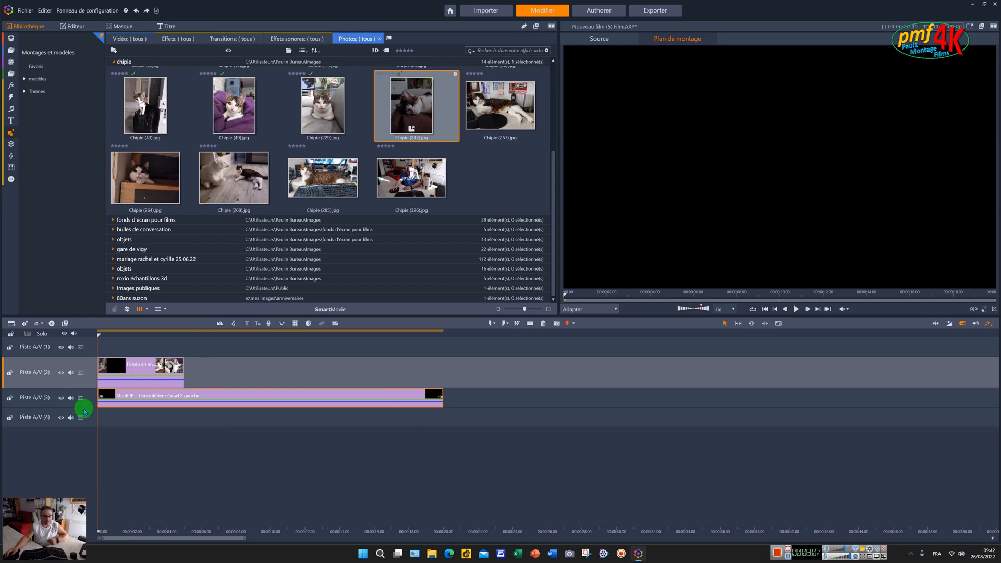
- Enlarge tracks A/V (3) and A/V (1) and briefly play the timeline preview
drag(86, 407, 88, 428)
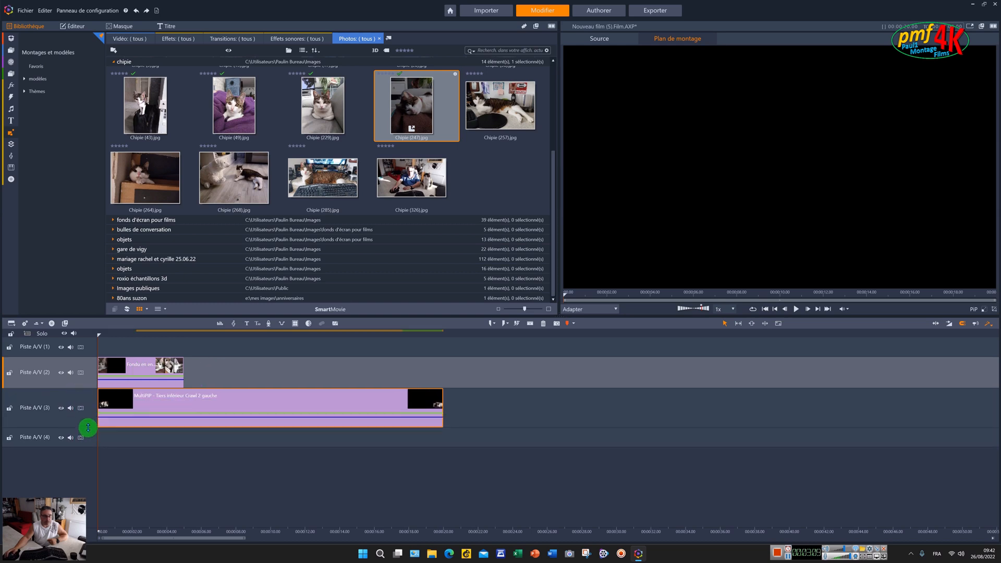
click(795, 310)
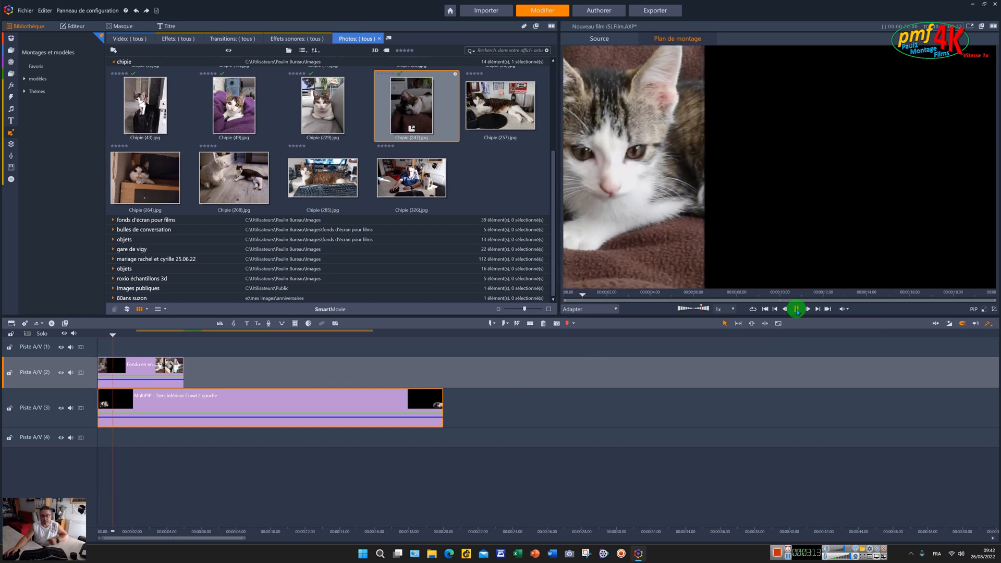
click(796, 310)
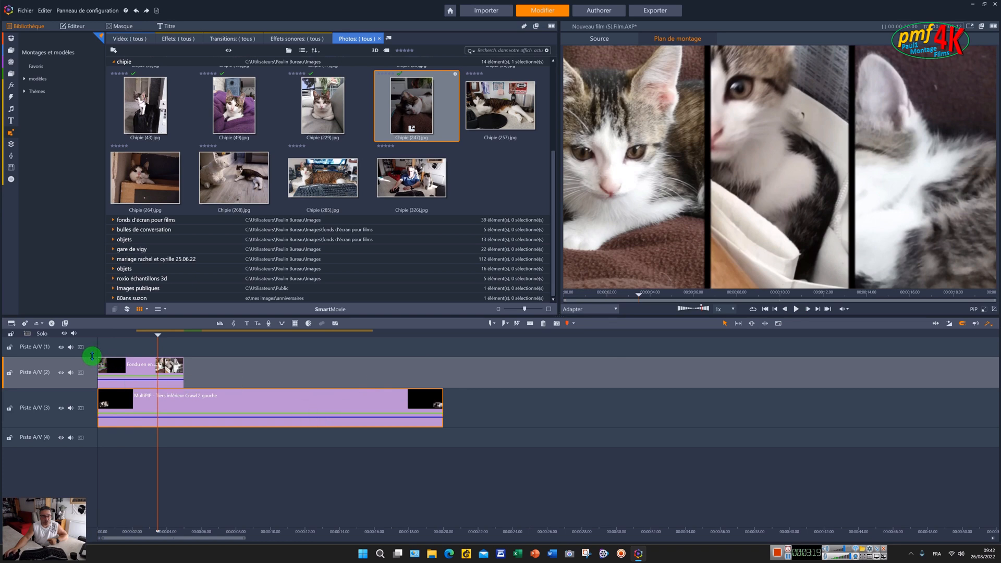
drag(92, 356, 92, 370)
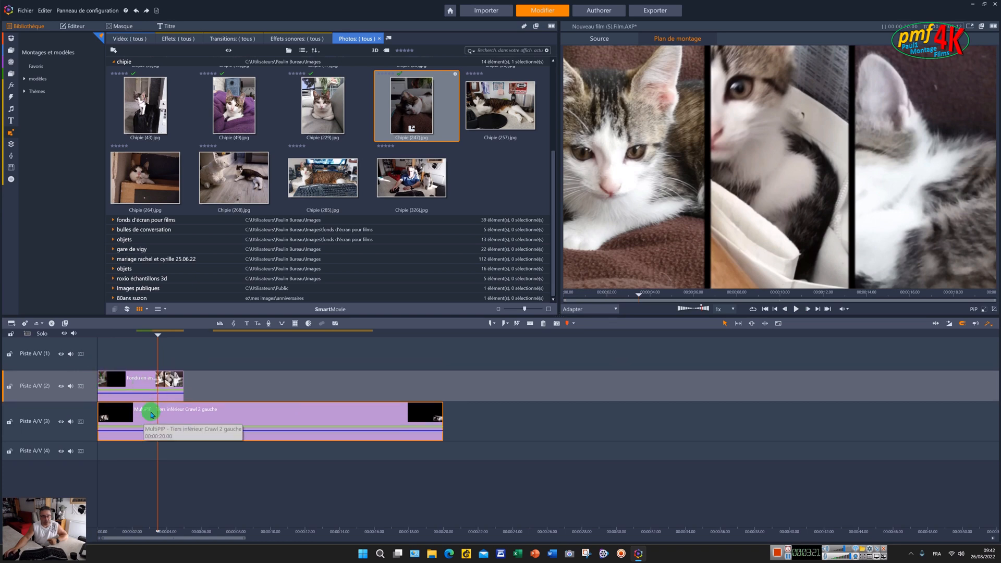
- Move the Crawl 2 gauche montage up to Piste A/V (1) and play back the layered result
drag(180, 424, 178, 346)
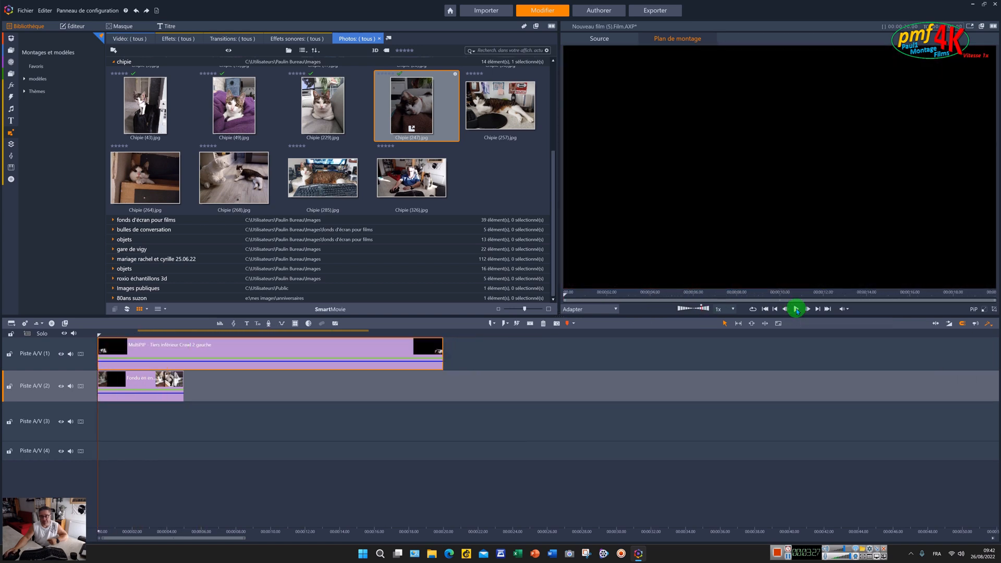
click(797, 310)
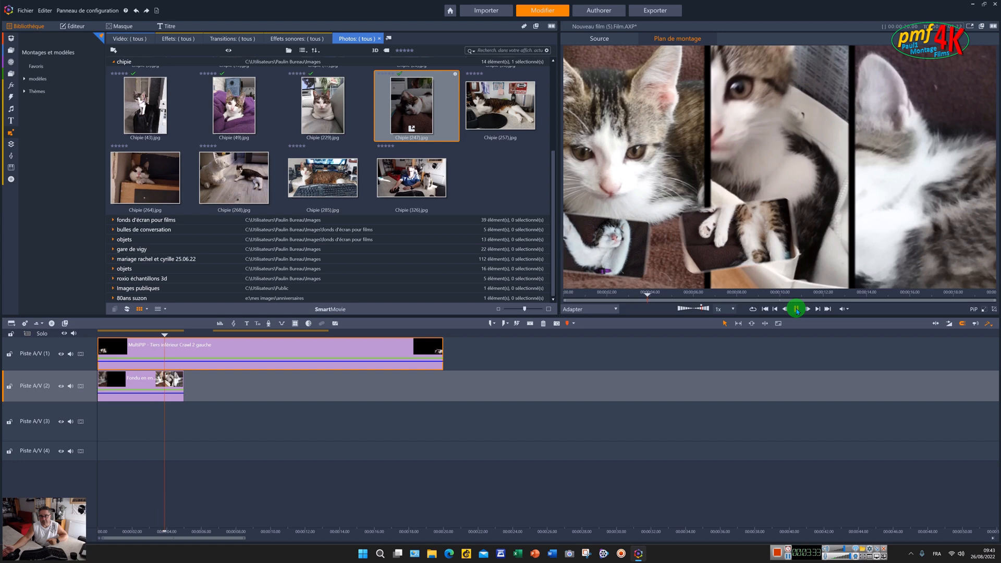
click(797, 309)
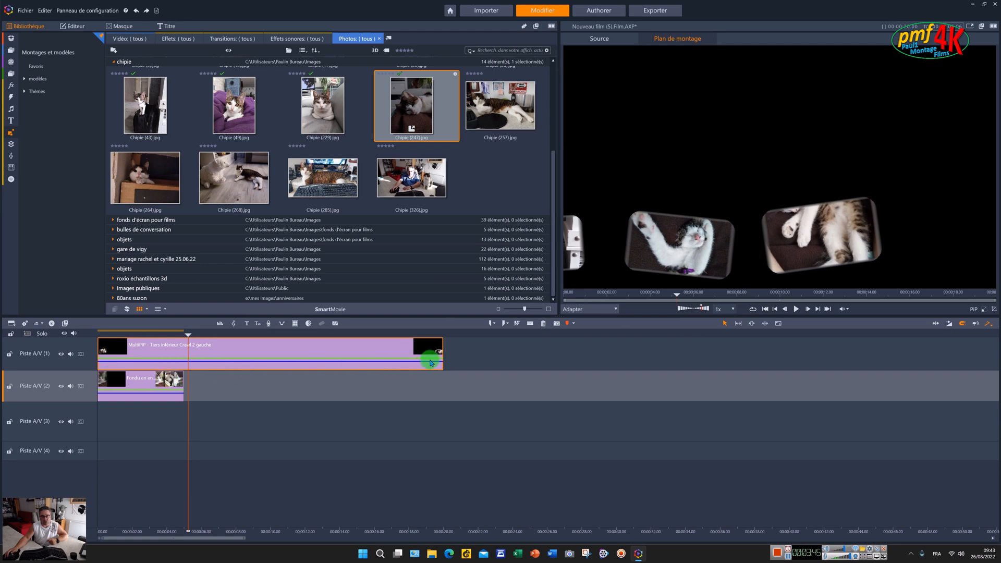
click(140, 388)
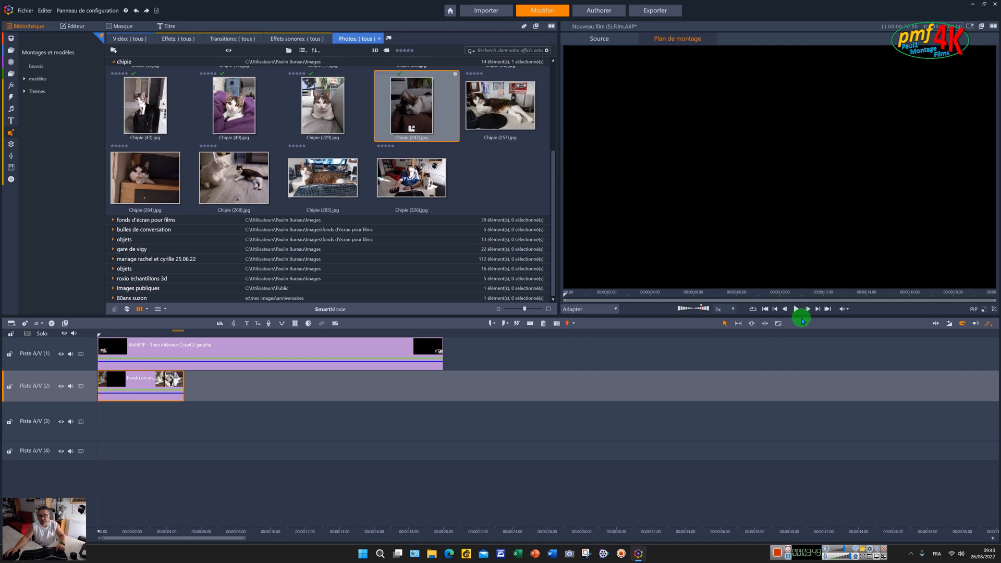
- Paste three more copies of the three-bar montage end to end on track 2
click(818, 310)
key(ctrl+v)
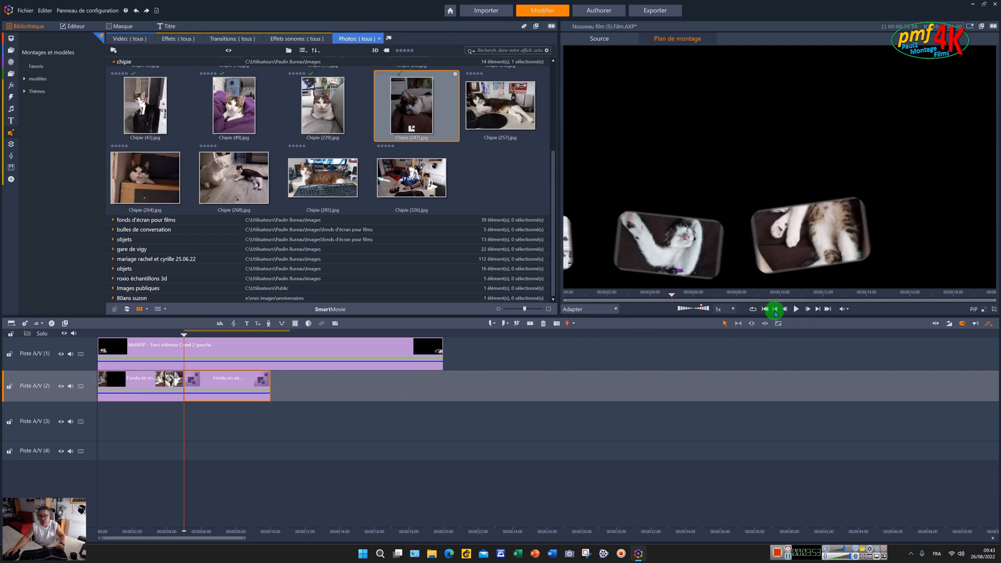
click(819, 311)
key(ctrl+v)
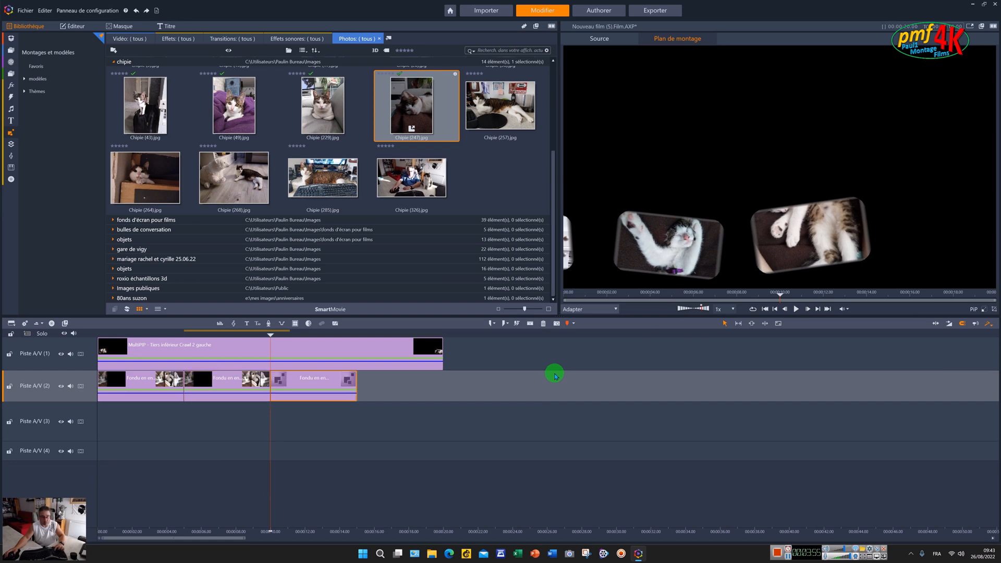
click(819, 310)
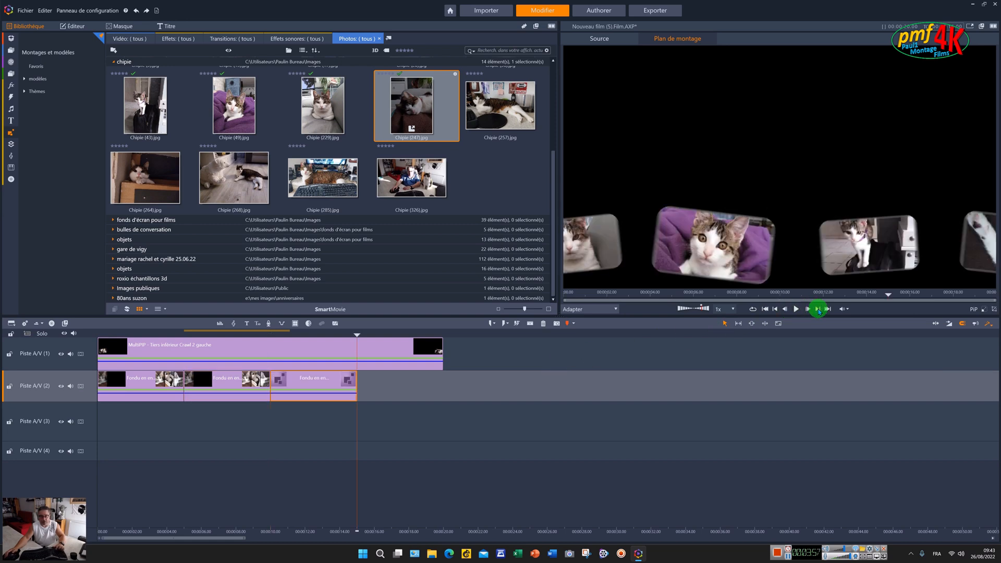
key(ctrl+v)
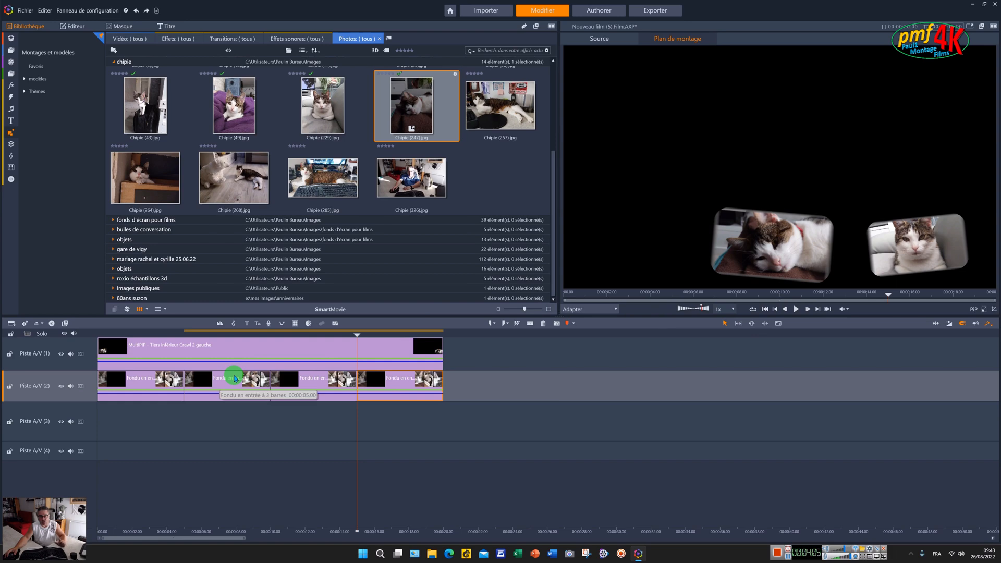
click(235, 379)
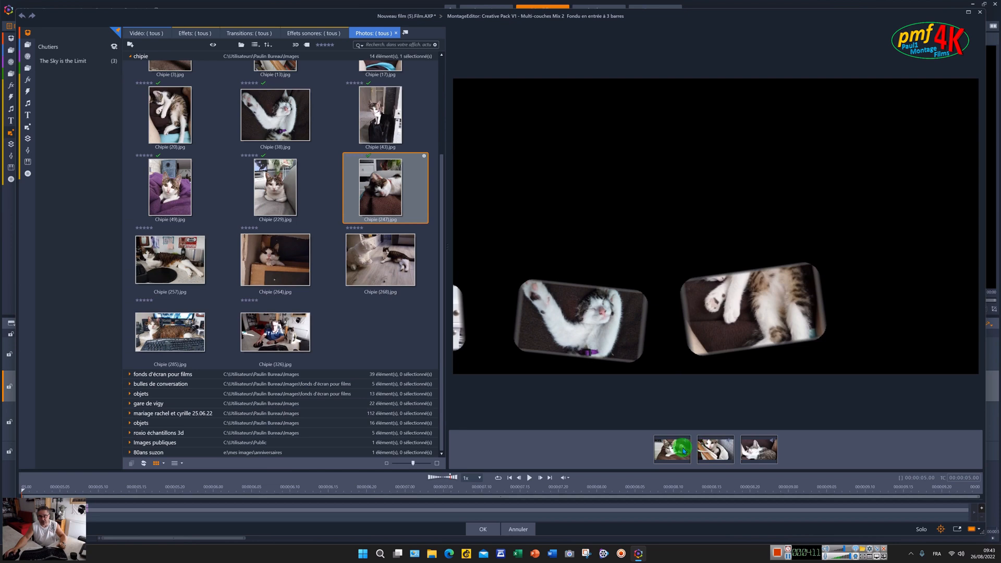
drag(684, 455, 695, 471)
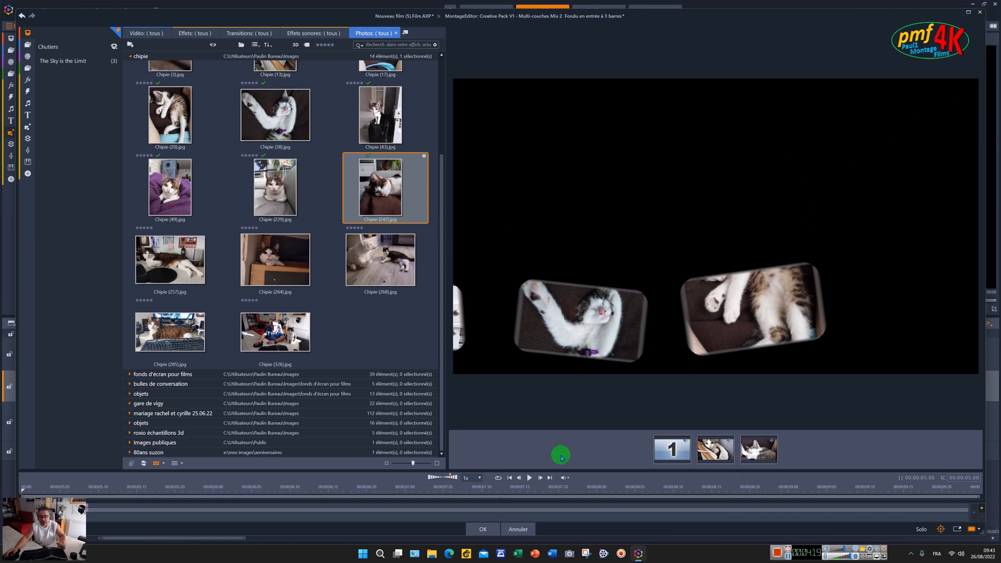
click(529, 529)
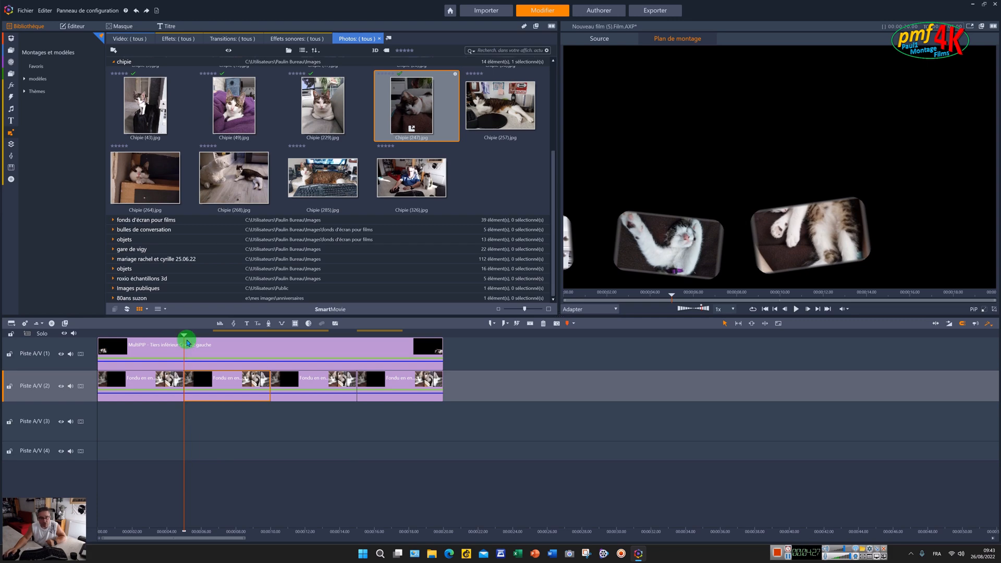
- Rewind the playhead to the start and bring up the Montages et modèles library
drag(171, 334, 94, 334)
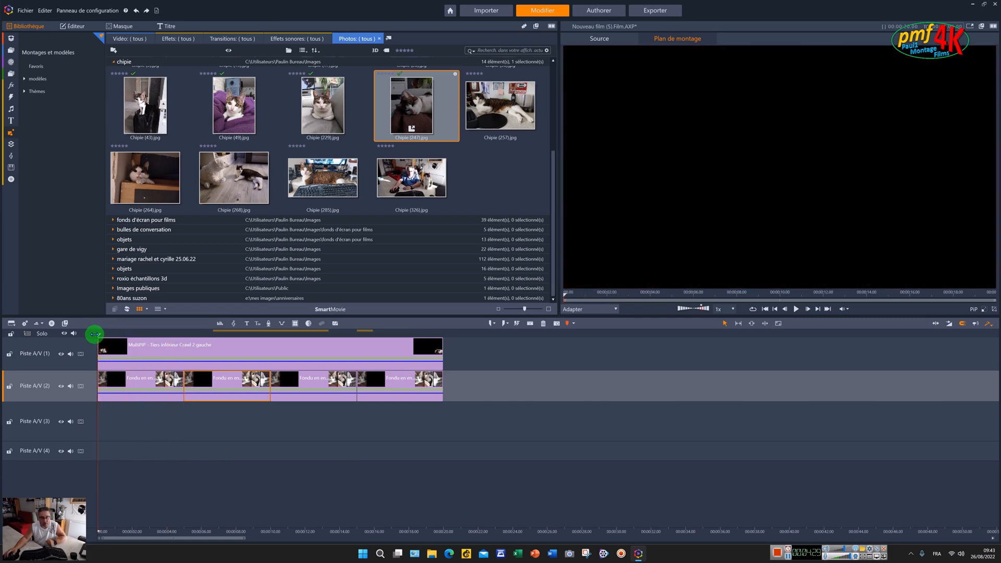
click(11, 132)
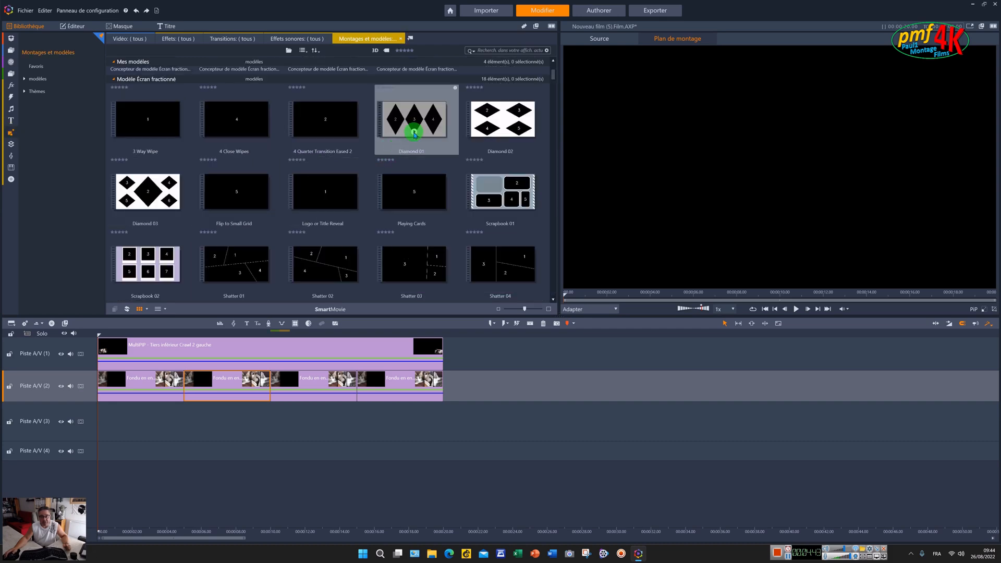
scroll(413, 128, down, 8)
scroll(414, 134, down, 10)
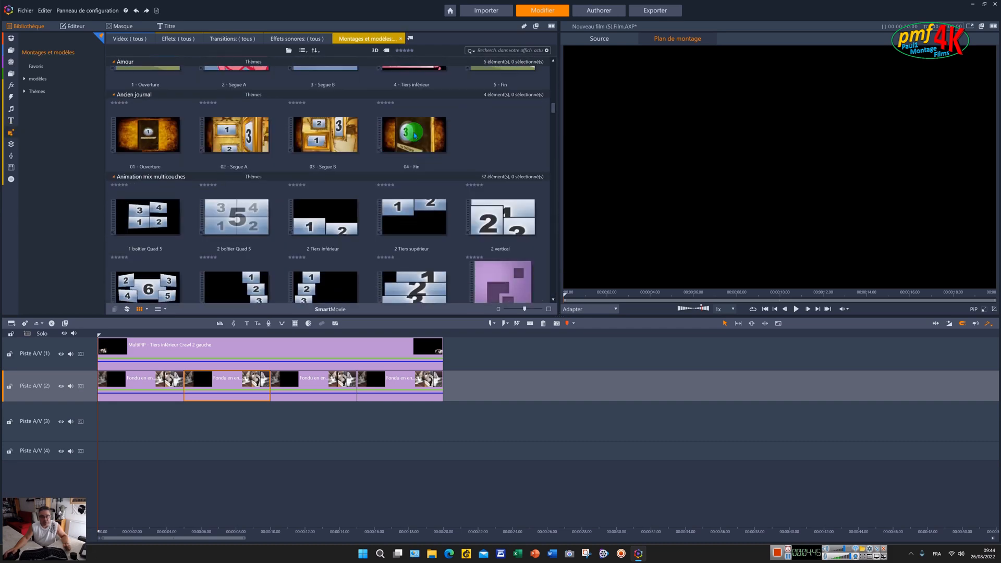
scroll(412, 130, up, 3)
scroll(411, 134, down, 4)
- Delete the five existing timeline clips and place 'Gouttes qui tombent 2' on Piste A/V (2)
drag(496, 354, 92, 388)
key(Delete)
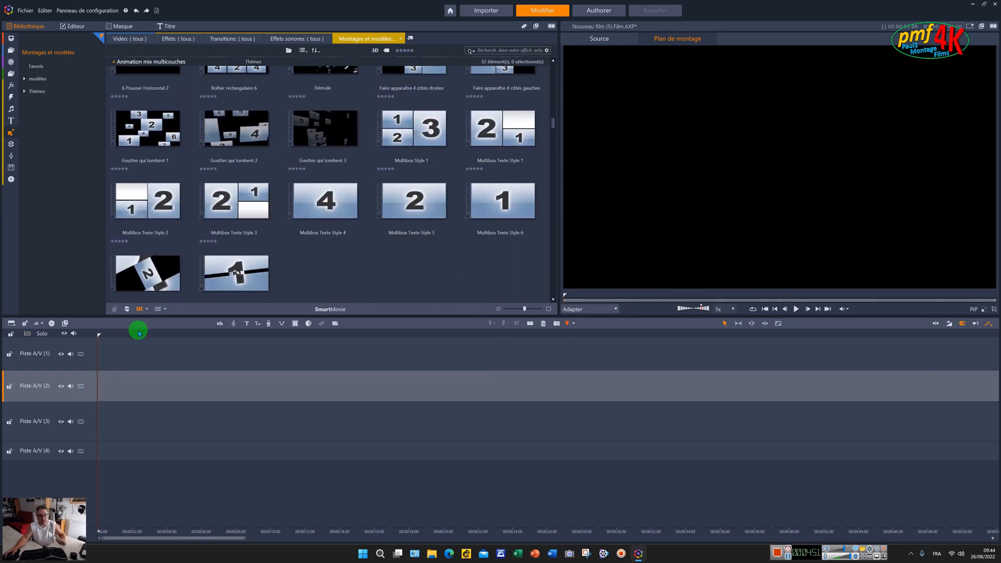
scroll(203, 124, up, 2)
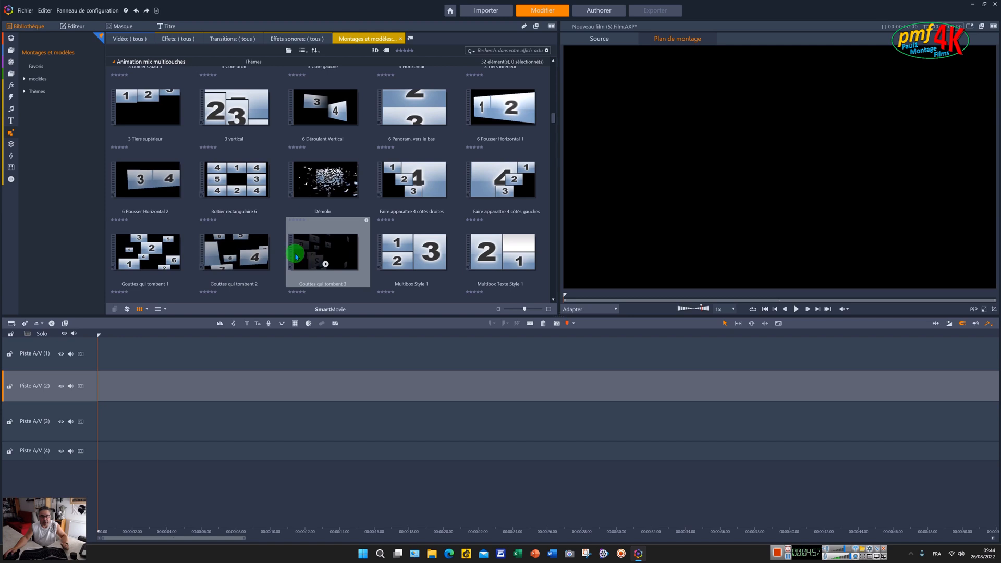
drag(245, 252, 221, 384)
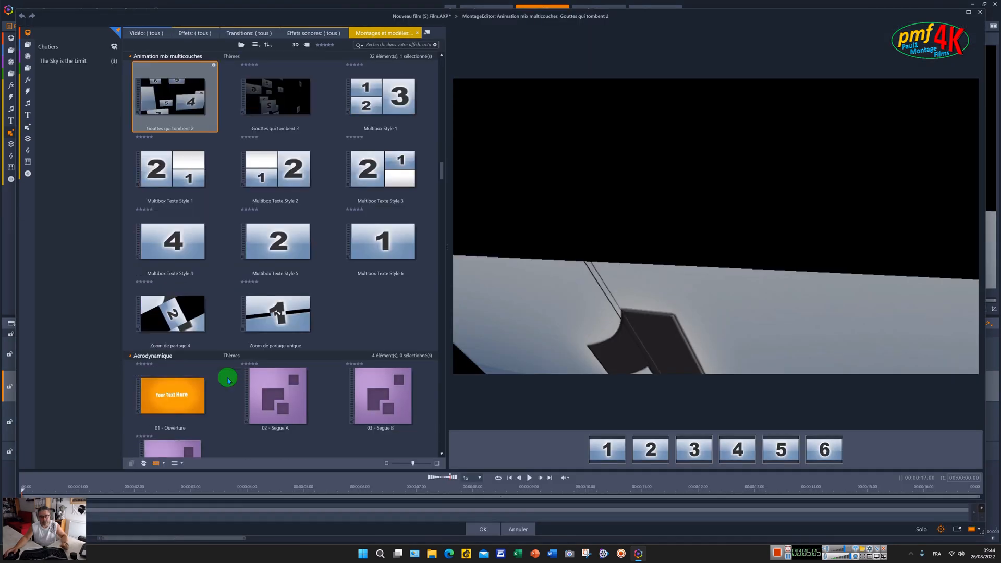
- Fill montage slots 1–6 with Chipie (326), (285), (268), (264), (257) and (38), then confirm
click(28, 46)
drag(277, 331, 606, 448)
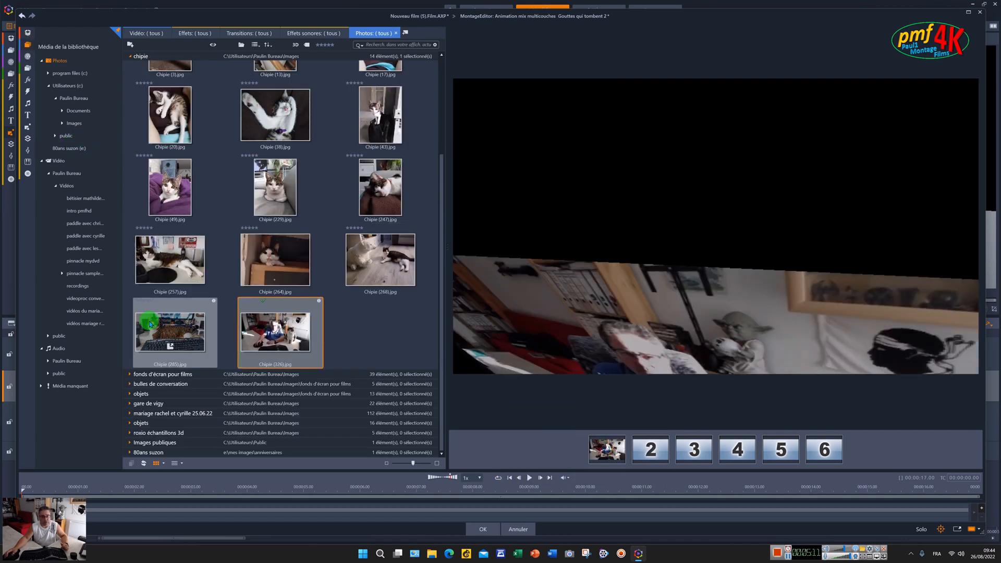
drag(157, 329, 649, 450)
drag(368, 257, 680, 454)
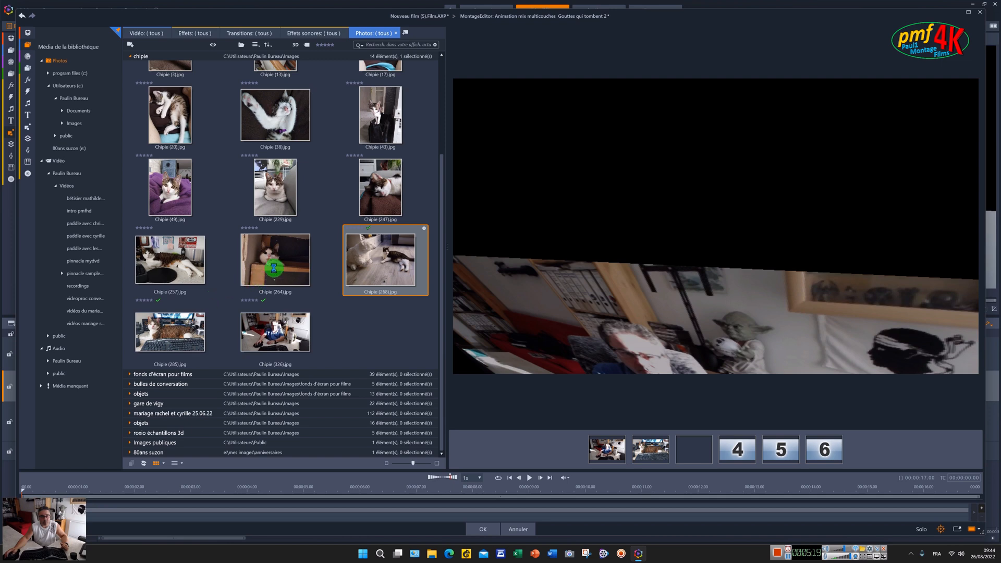
drag(273, 268, 731, 453)
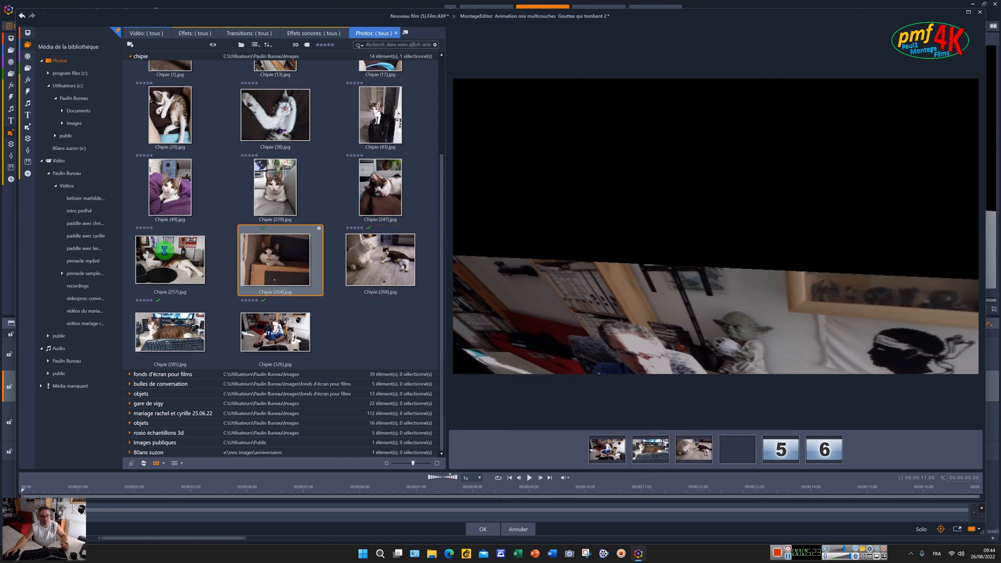
drag(165, 251, 778, 448)
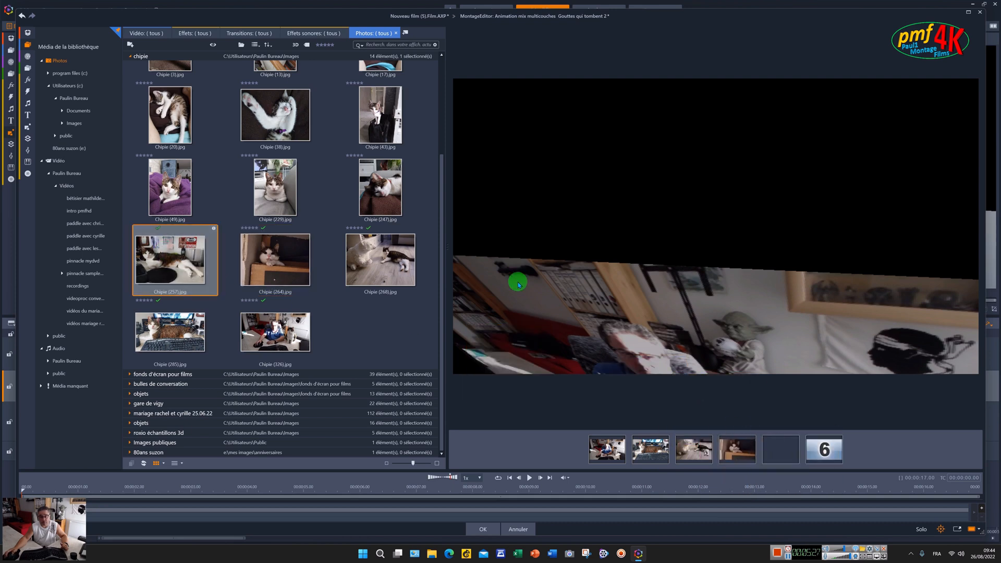
drag(293, 112, 826, 448)
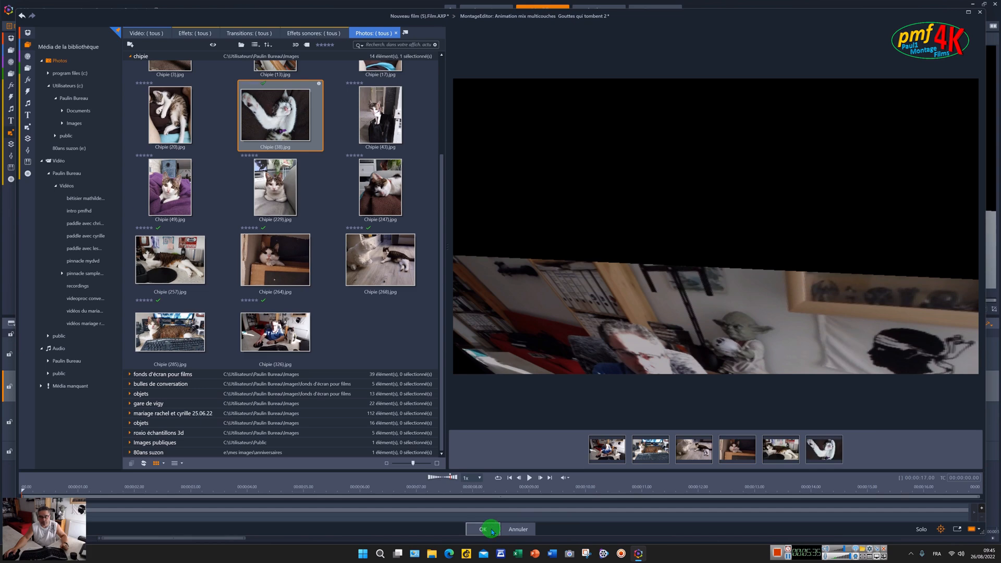
click(483, 529)
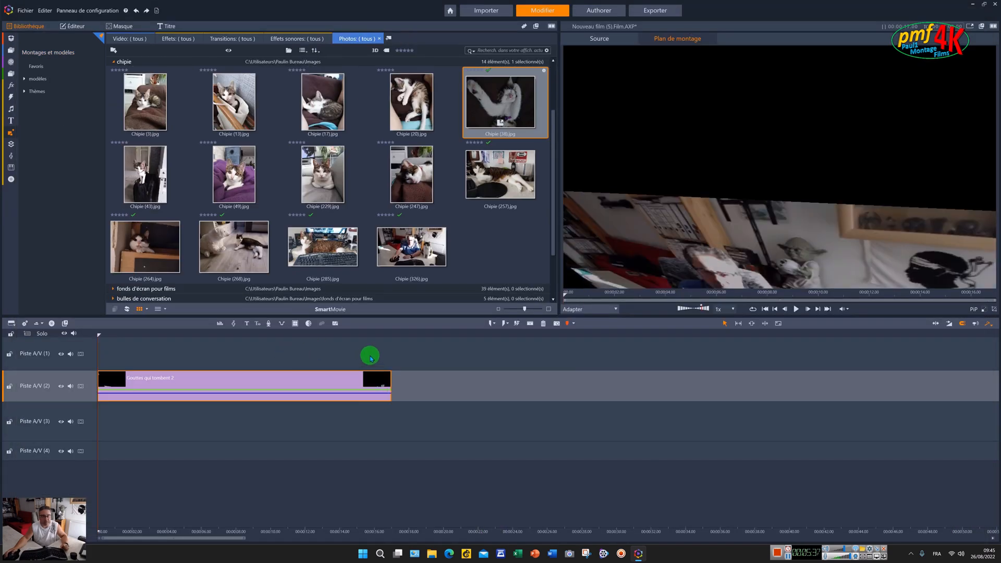
- Play the cat montage preview, rewind to the start, and show the library's media folder tree
click(797, 311)
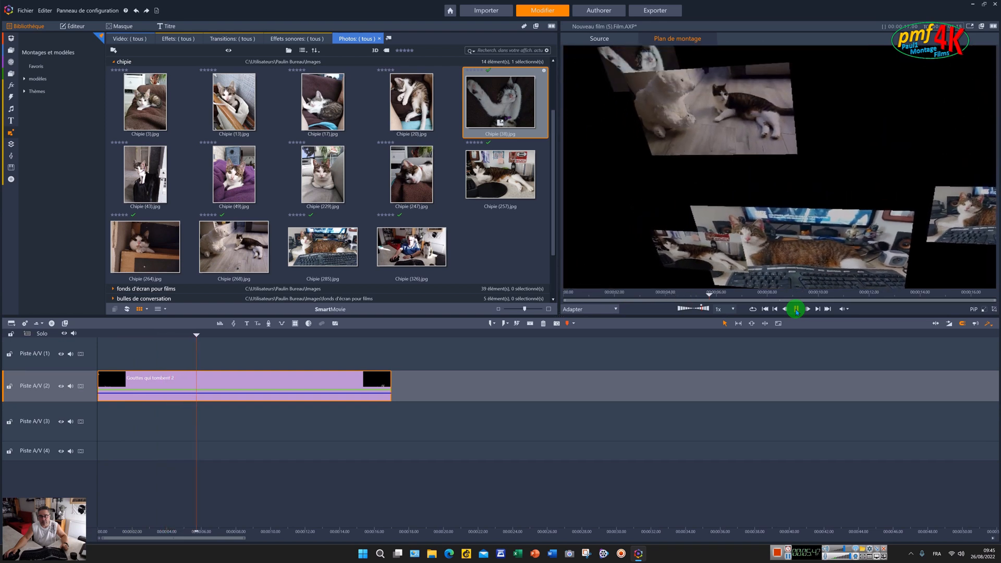
click(797, 310)
click(776, 310)
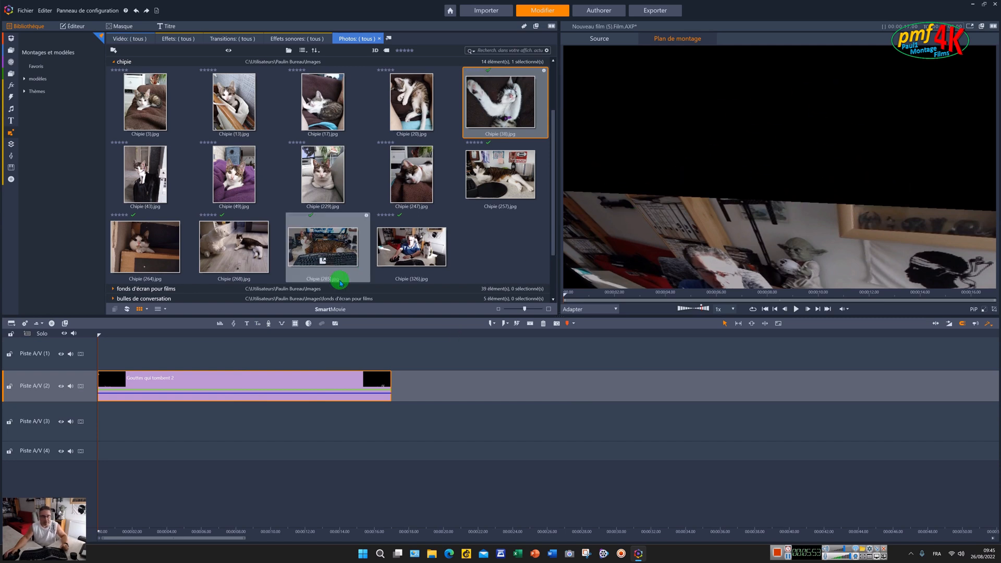
click(11, 51)
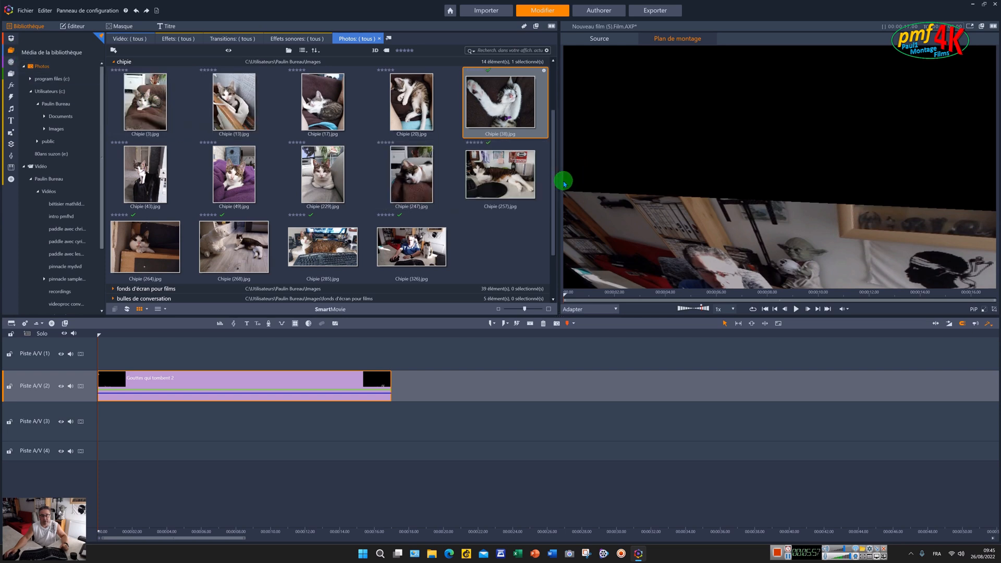
- Expand the california sunsets photo group in the library
drag(554, 191, 543, 245)
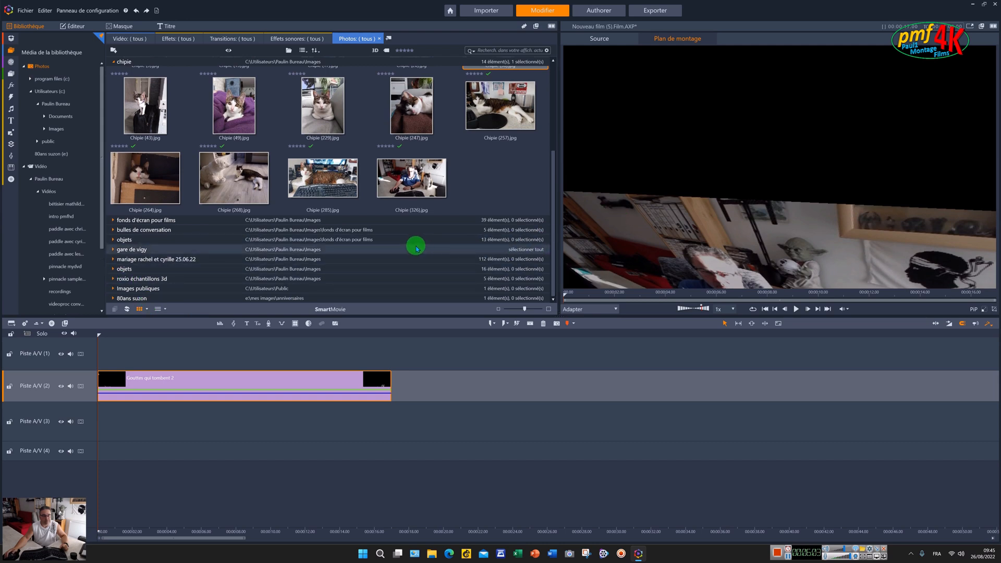
click(114, 222)
click(113, 221)
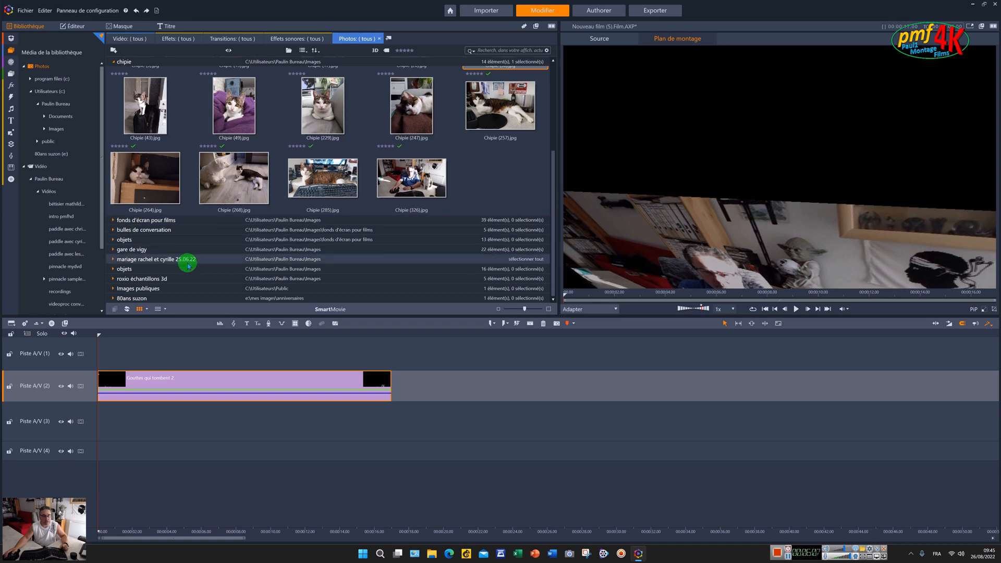
scroll(141, 224, up, 3)
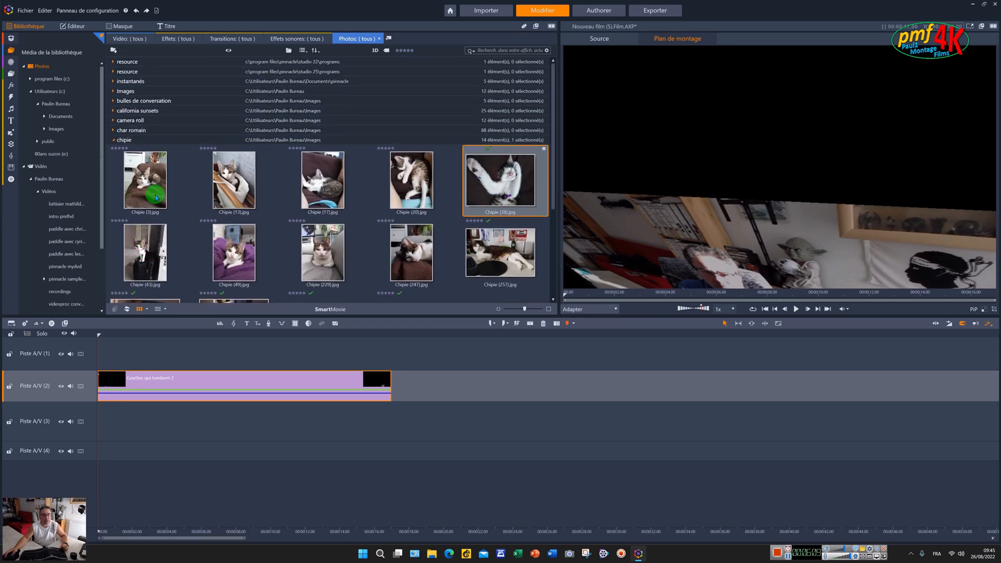
click(112, 111)
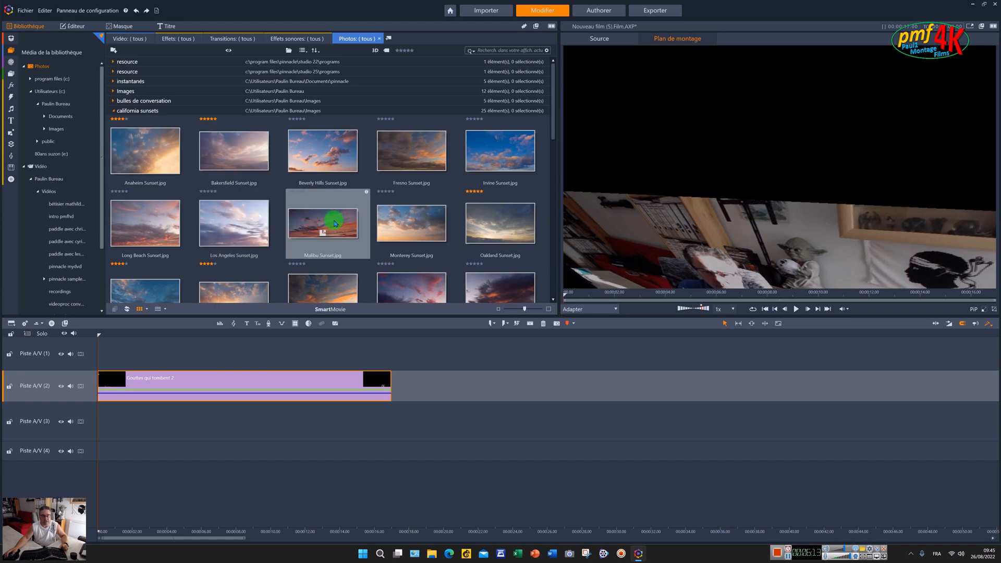
- Put Malibu Sunset at 0:00 on Piste A/V (3), stretch it to the montage, and scale it with Adapter
drag(393, 361, 99, 420)
drag(177, 421, 382, 436)
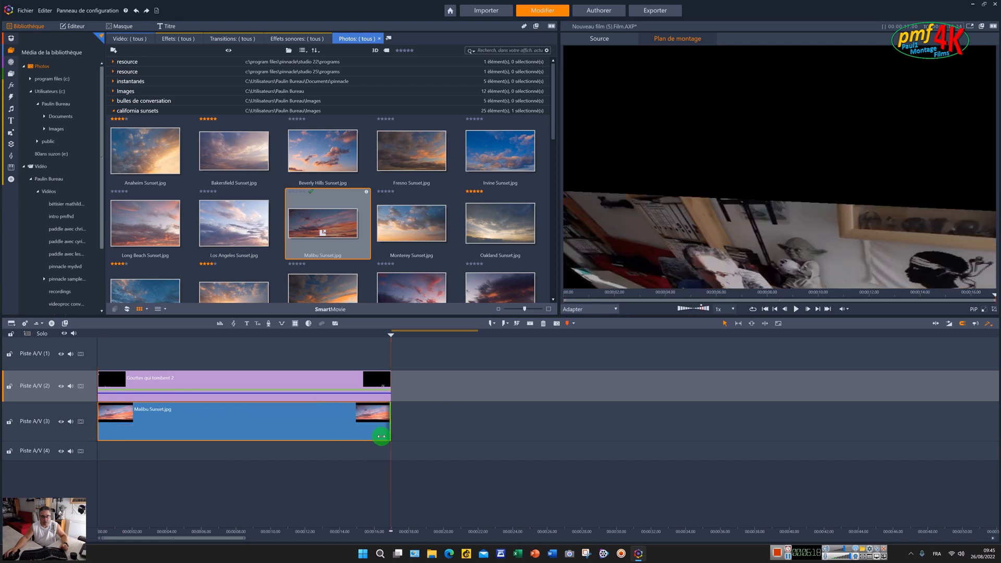
right_click(353, 420)
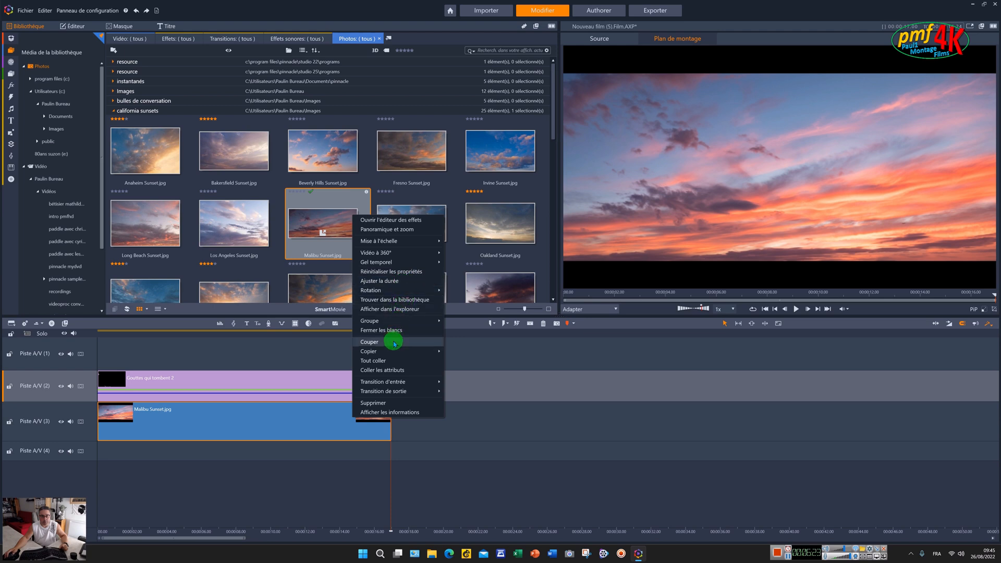
mouse_move(410, 241)
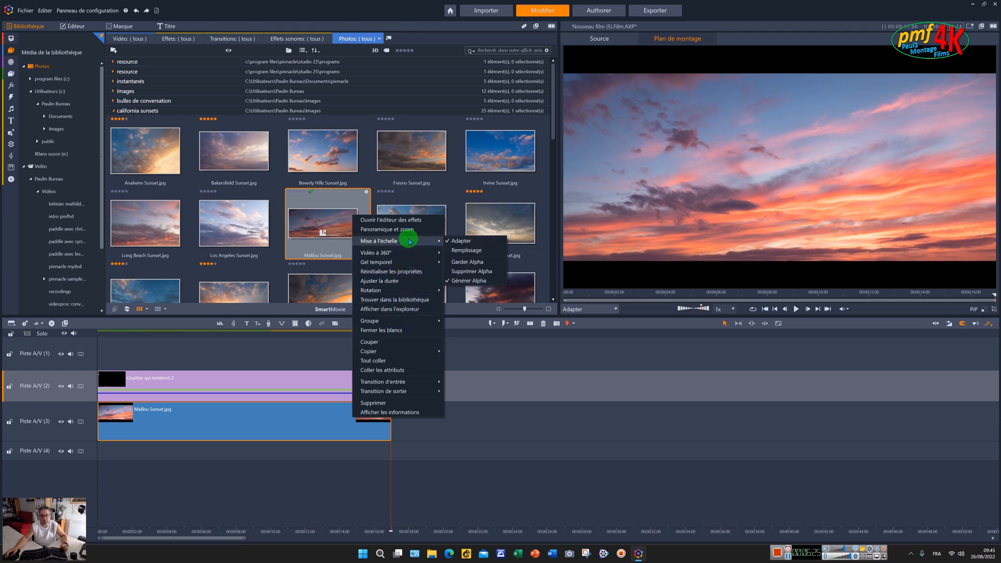
click(456, 242)
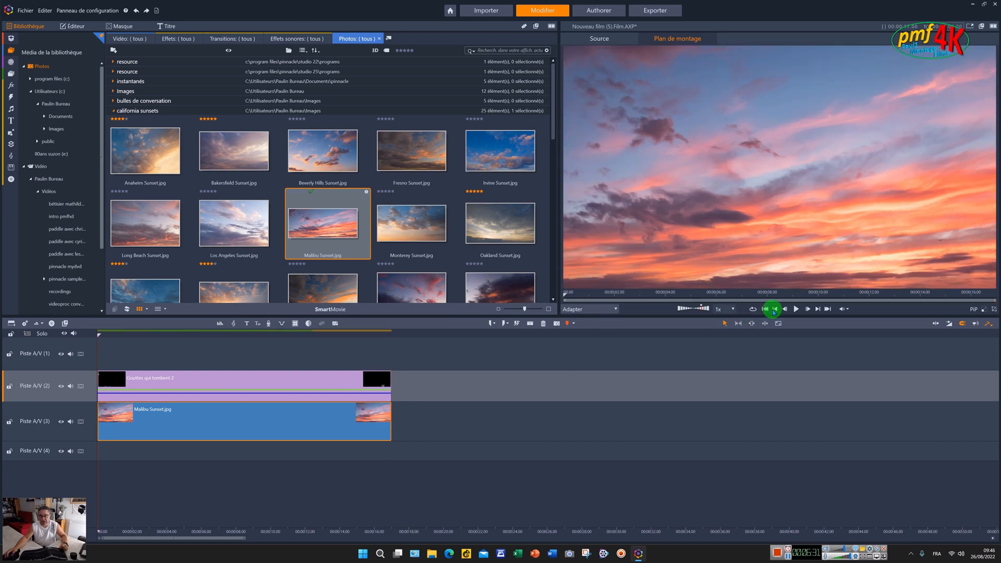
- Preview the montage over the sunset, then delete the Malibu Sunset clip from Piste A/V (3)
click(797, 310)
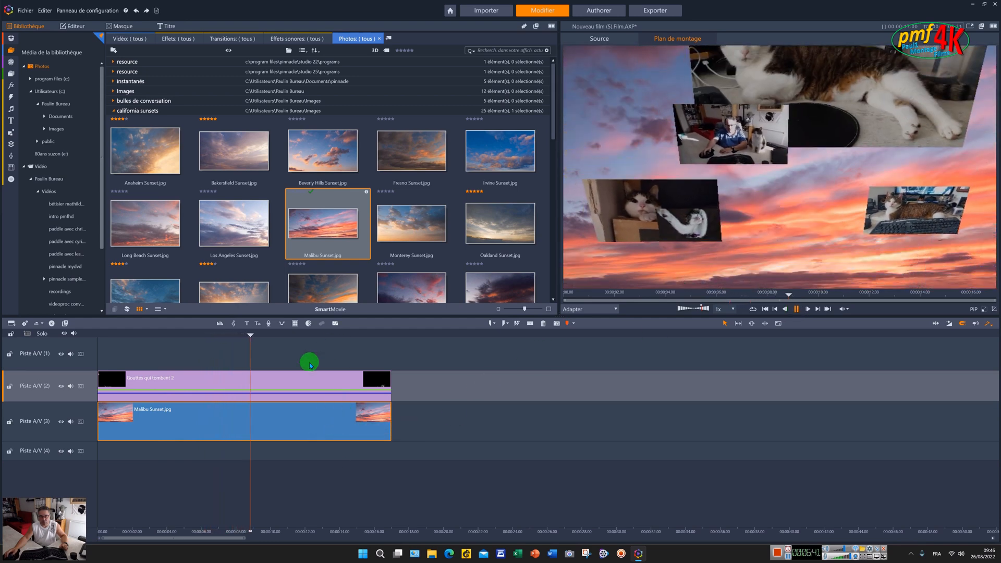
click(796, 310)
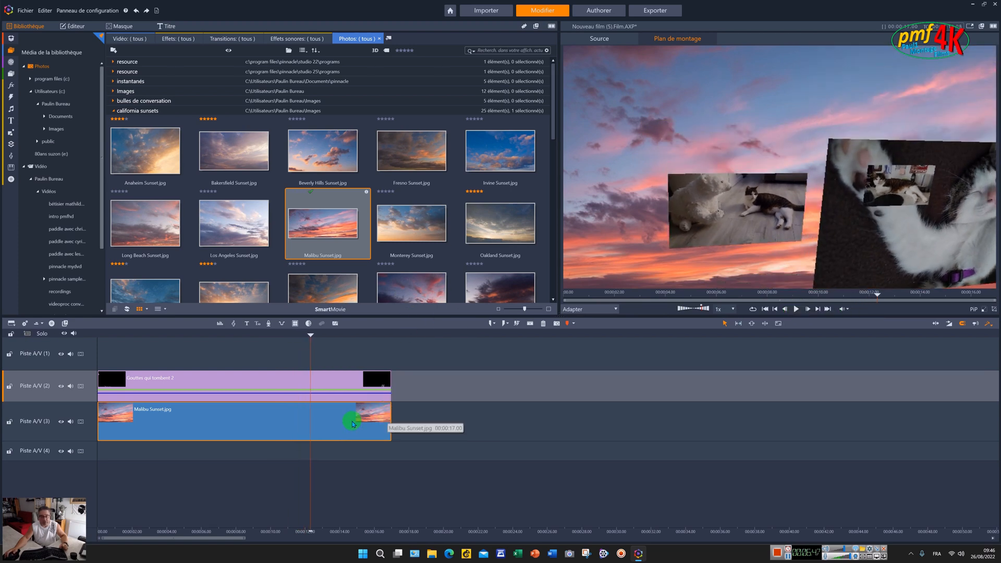
key(Delete)
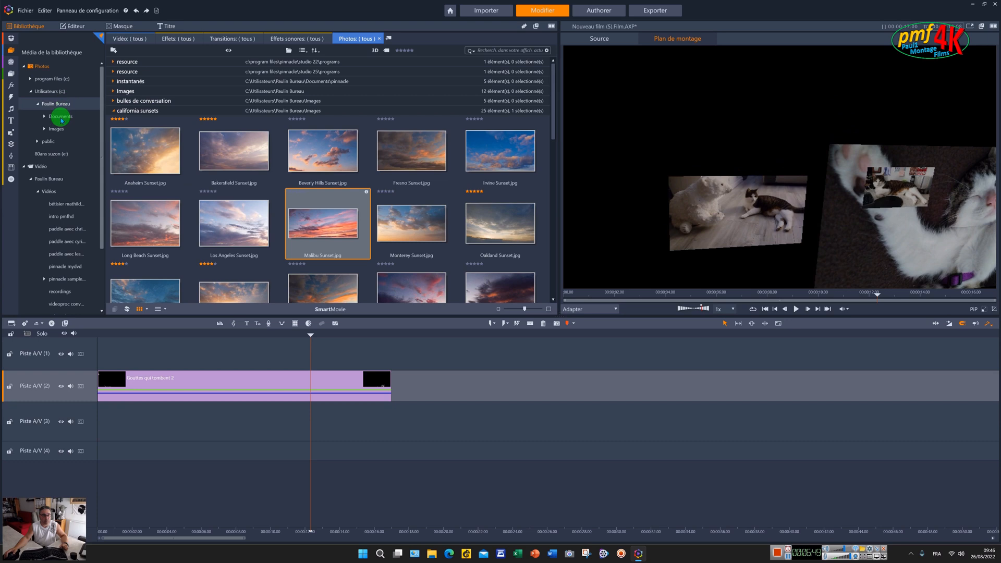
- Add NORM0002.MP4 from Vidéo to Piste A/V (3), trim it to about 17 s, and rewind
click(50, 167)
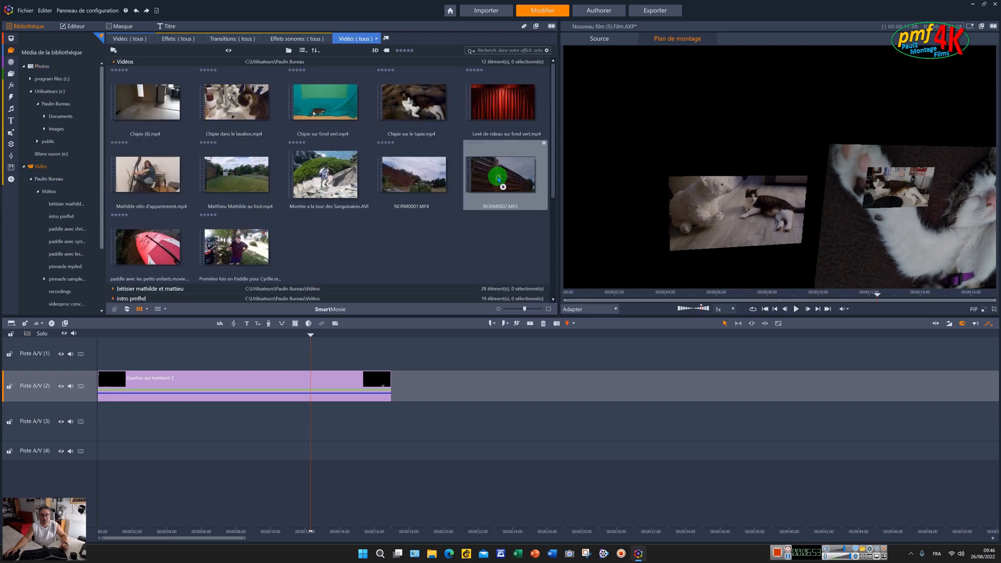
drag(499, 180, 100, 416)
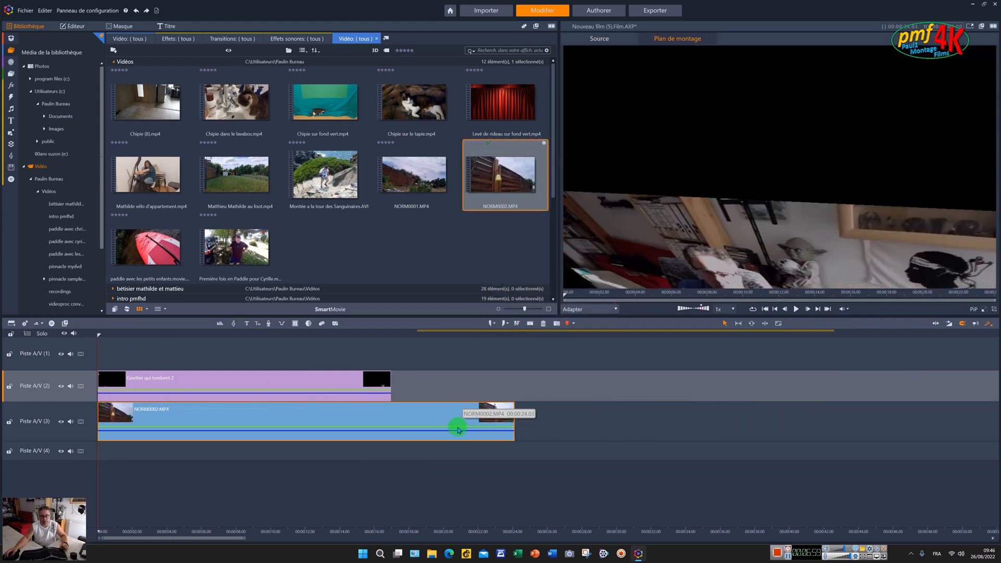
click(510, 415)
drag(461, 419, 380, 426)
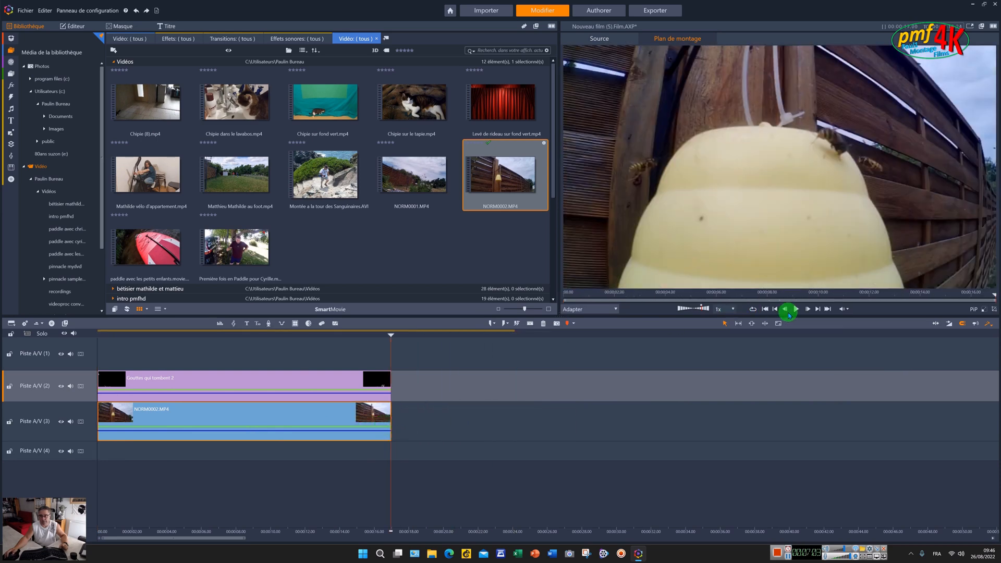
click(776, 310)
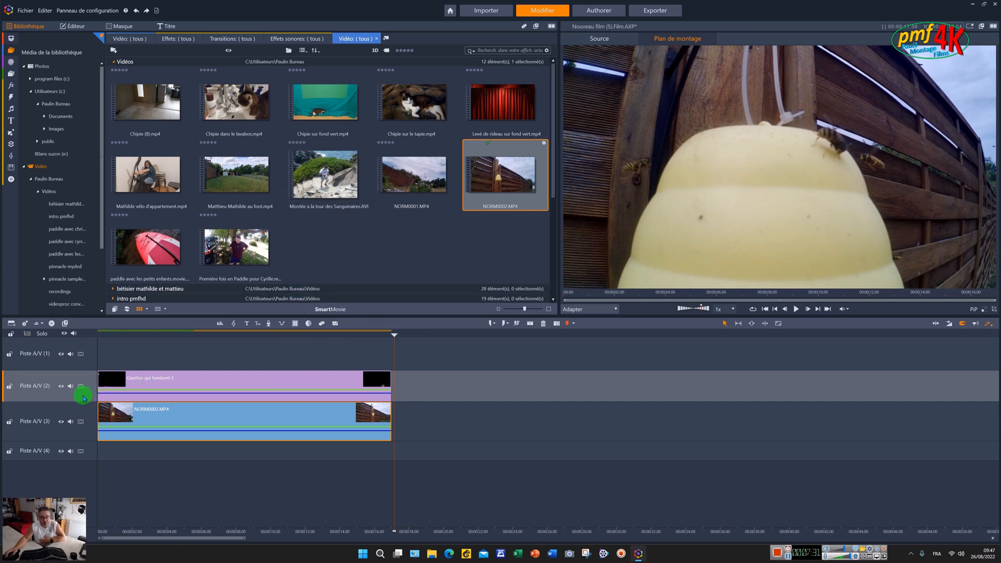
- Insert a new empty track above Piste A/V (4) using Insérer une nouvelle piste > Piste ci-dessus
right_click(90, 441)
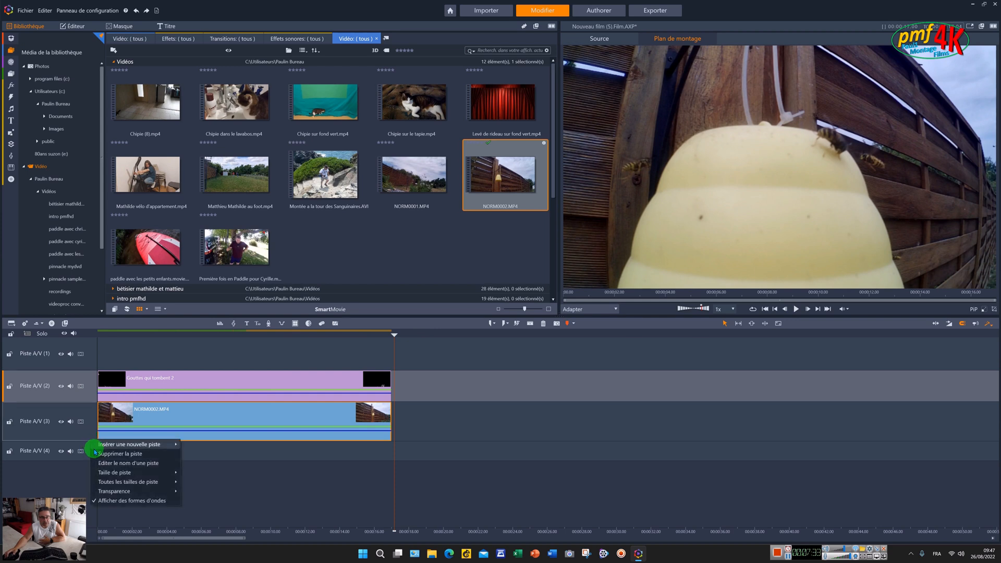
mouse_move(155, 449)
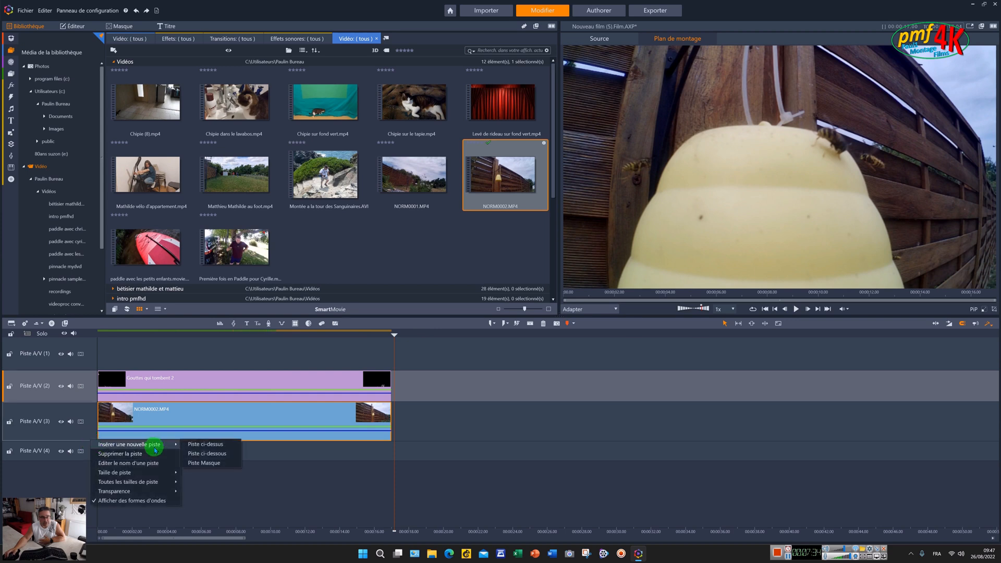
click(200, 453)
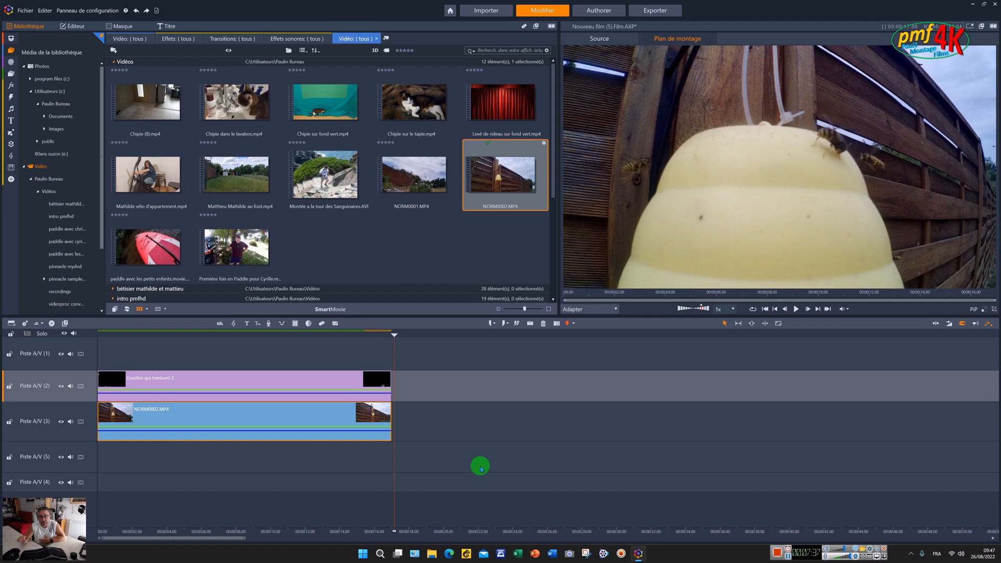